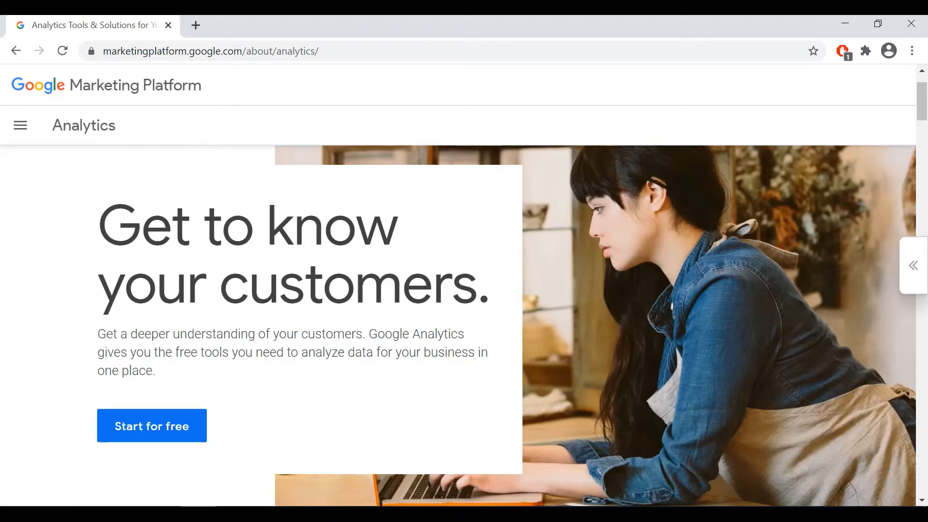
Open google.com/analytics in a new incognito window.
key("ctrl+shift+n")
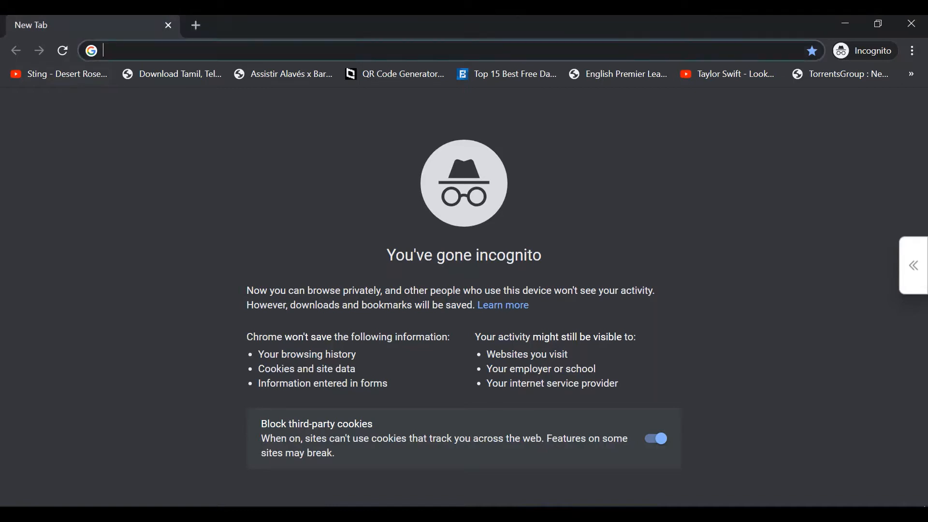
type("google")
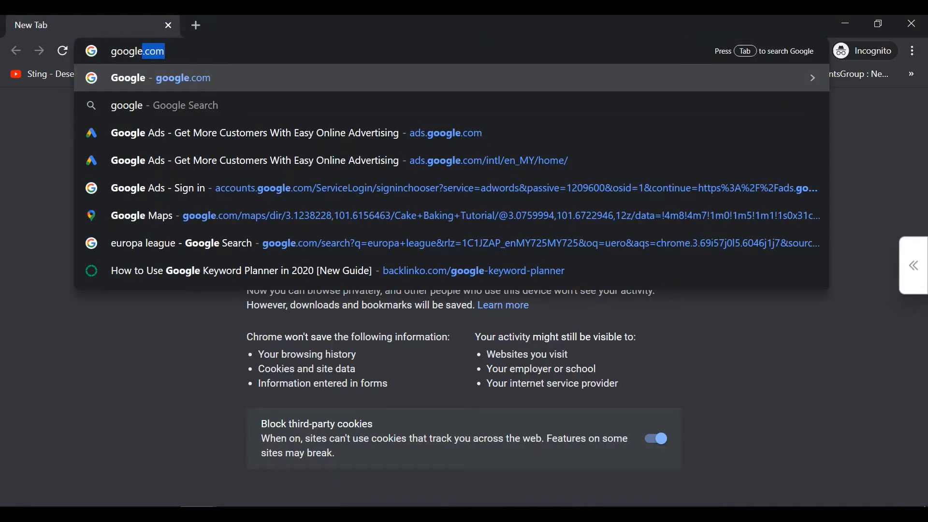
type(".com/")
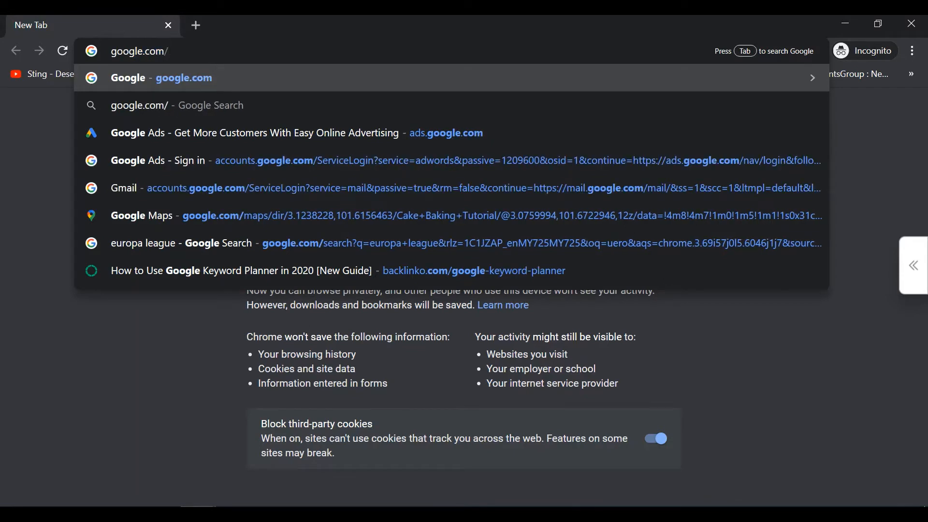
type("about/analy")
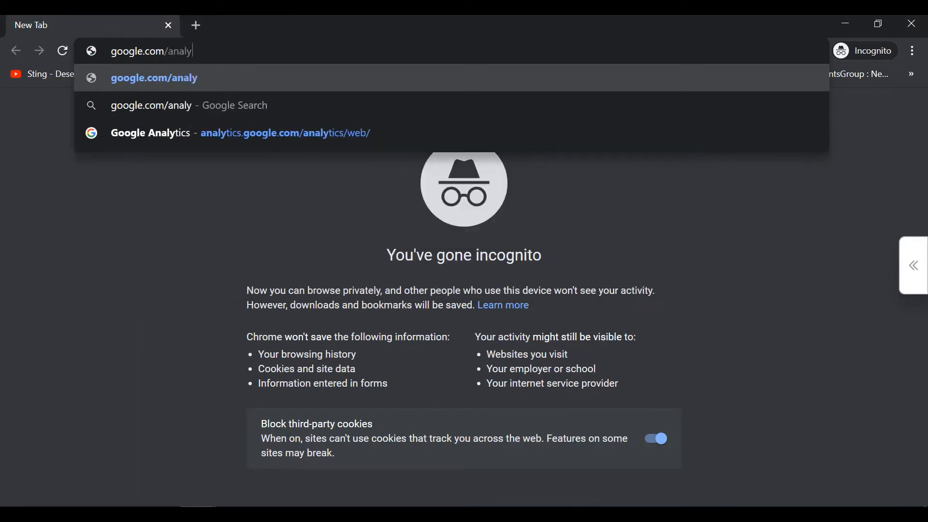
type("tics")
key("Return")
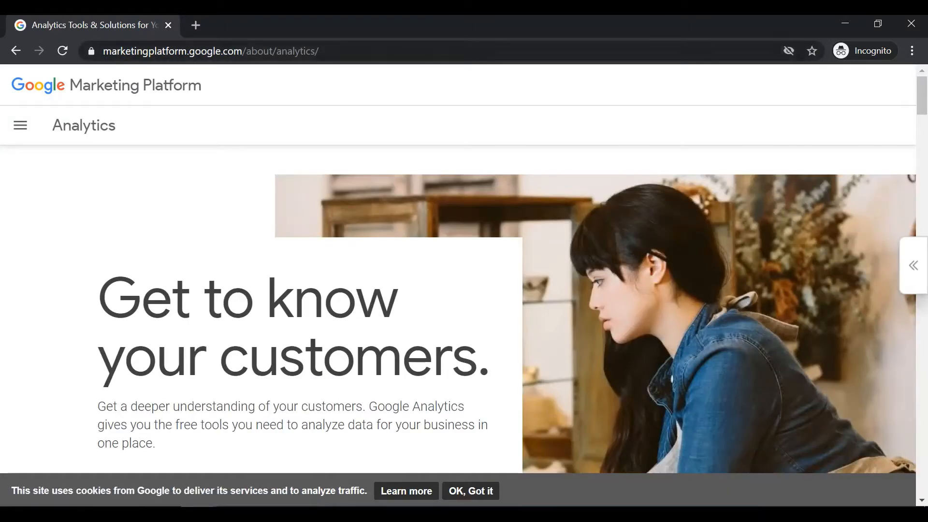
Start the free Google Analytics sign-up from the Analytics product page.
scroll(464, 309, "down", 1)
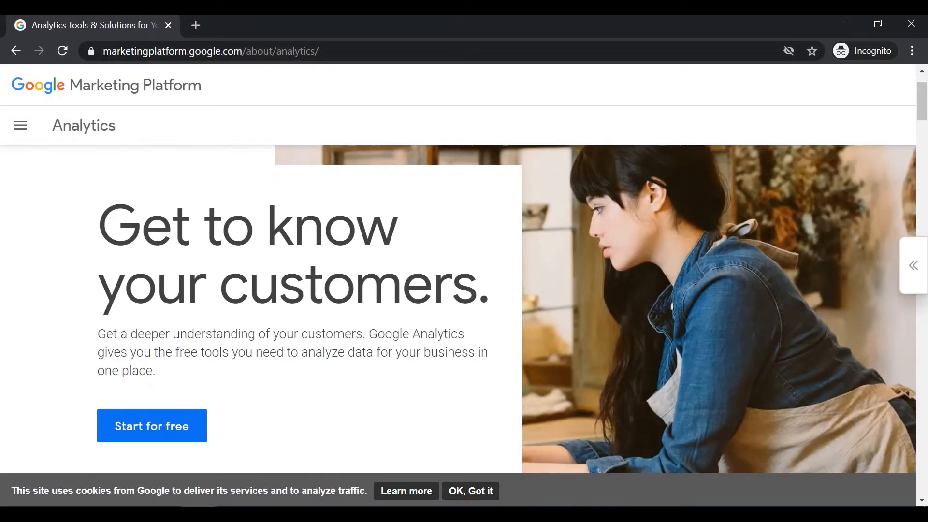
scroll(464, 309, "down", 1)
scroll(464, 309, "down", 1)
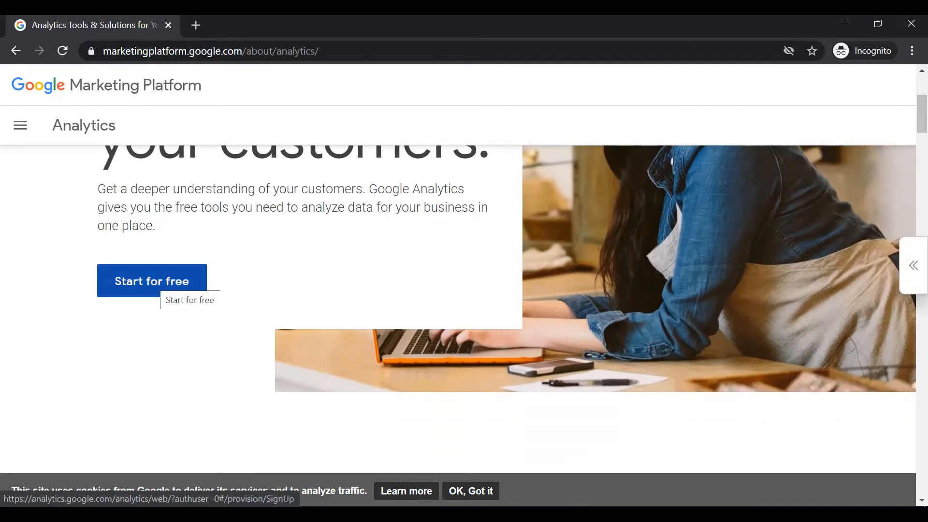
left_click(159, 281)
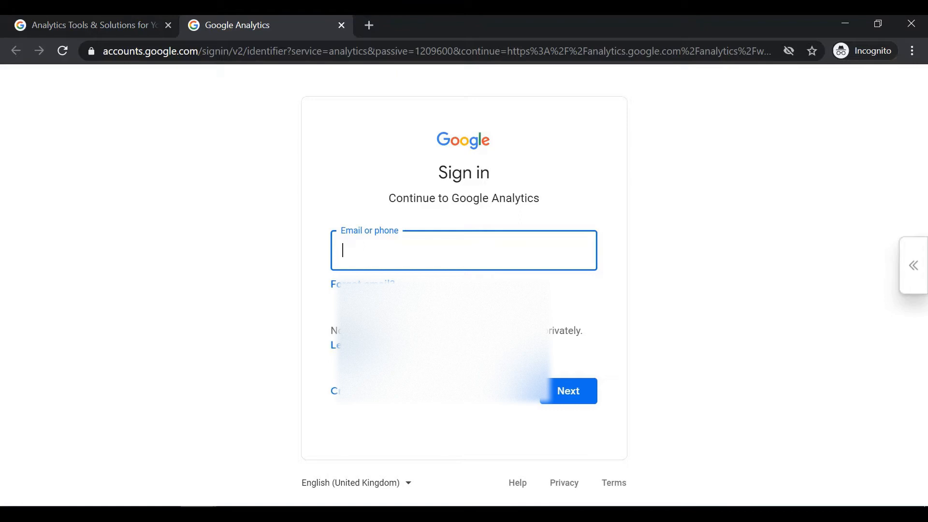
Sign in to Google Analytics by entering the account e-mail and the account password.
type("ra")
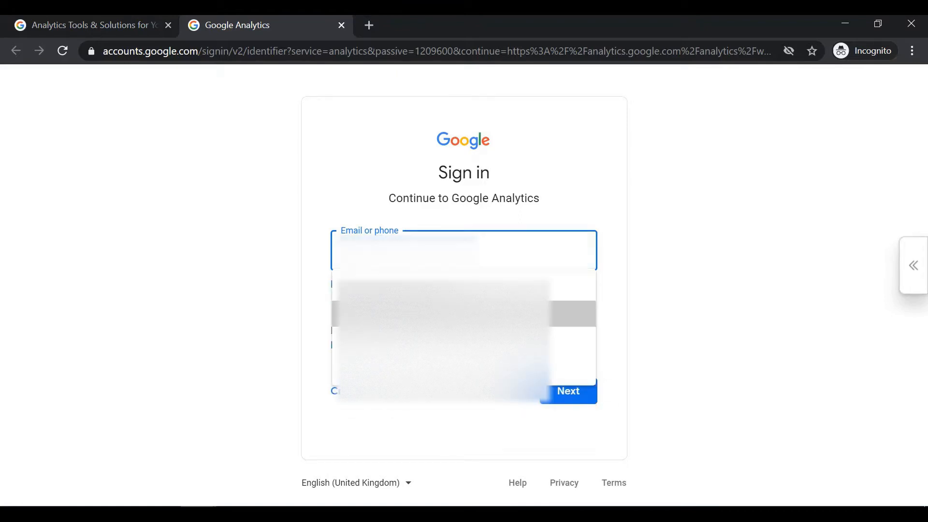
key("Return")
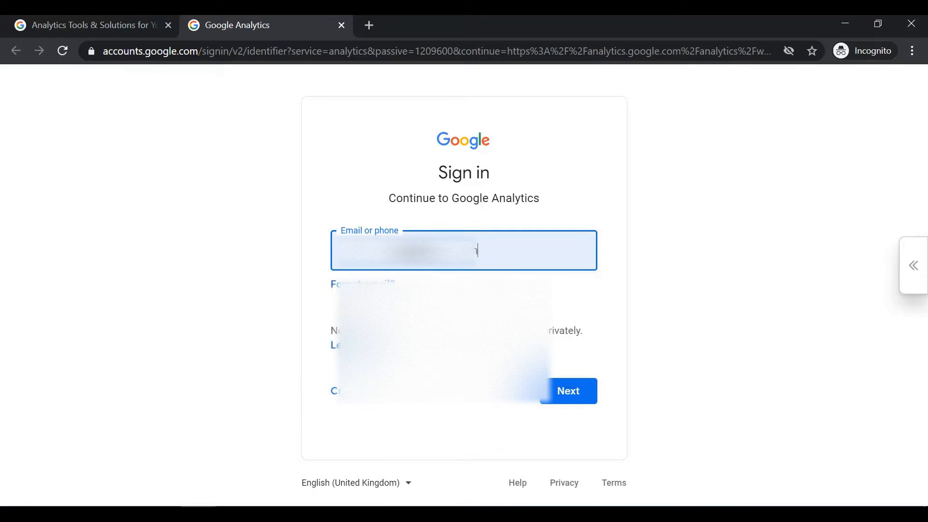
key("Return")
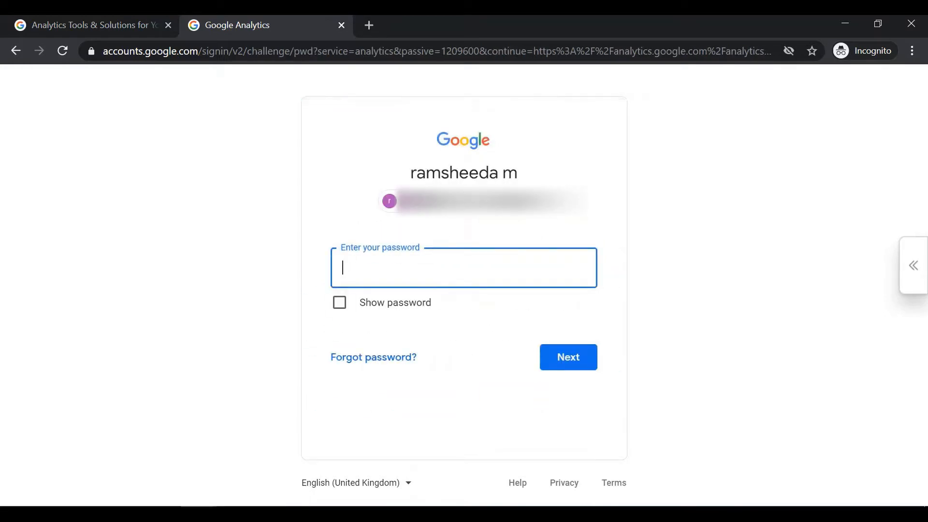
type("•••••••••••")
key("Return")
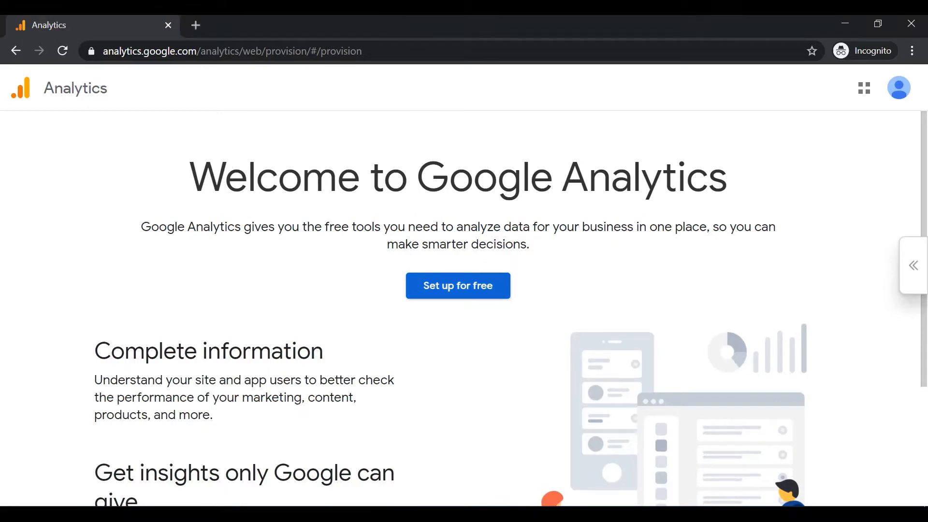
Start the free setup, name the account DigiMarketing, and continue to property setup with all data sharing options enabled.
left_click(458, 286)
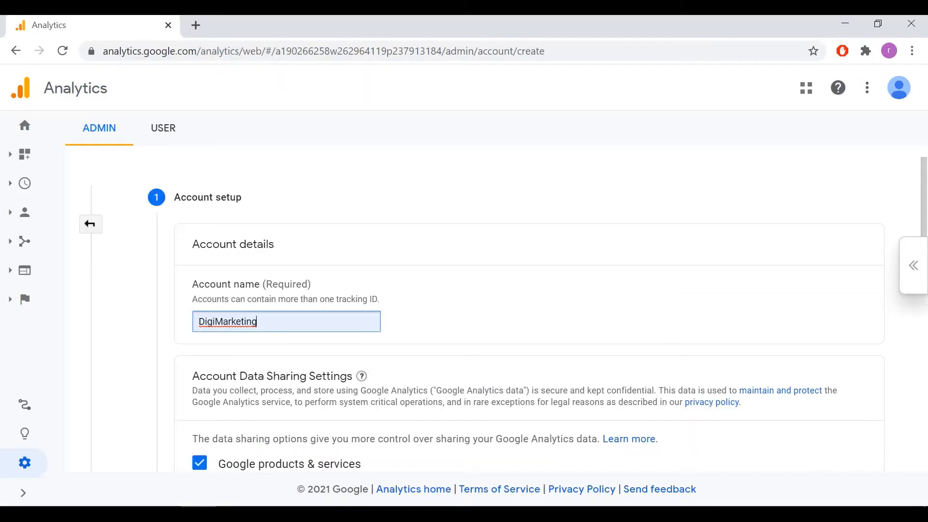
key("Tab")
scroll(483, 309, "down", 3)
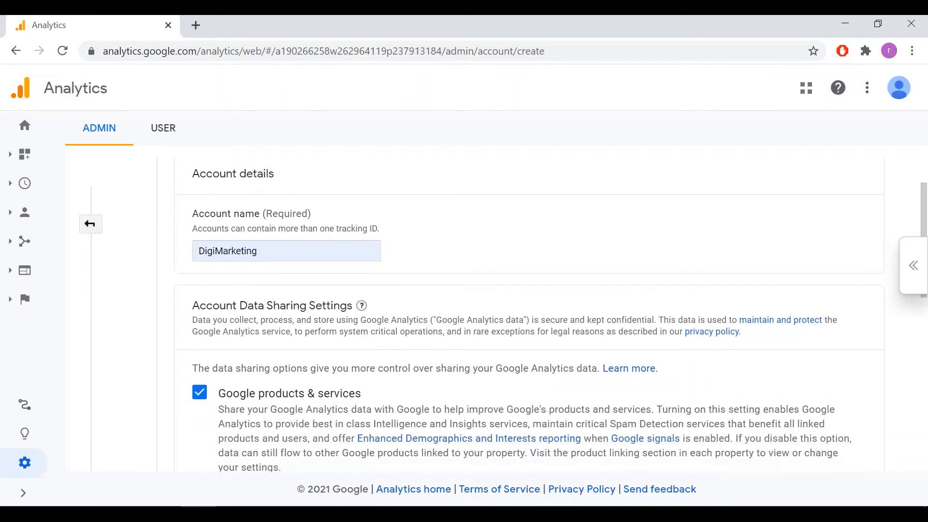
scroll(483, 309, "down", 6)
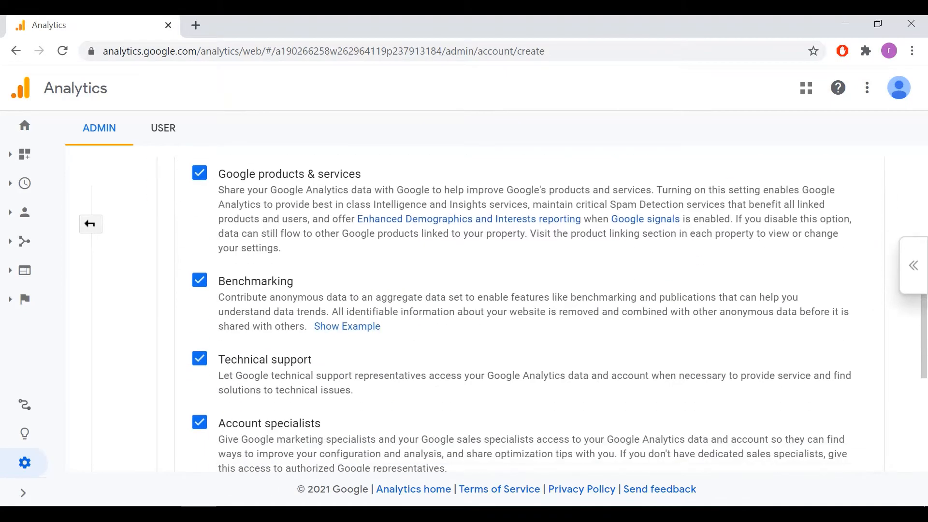
scroll(483, 309, "down", 2)
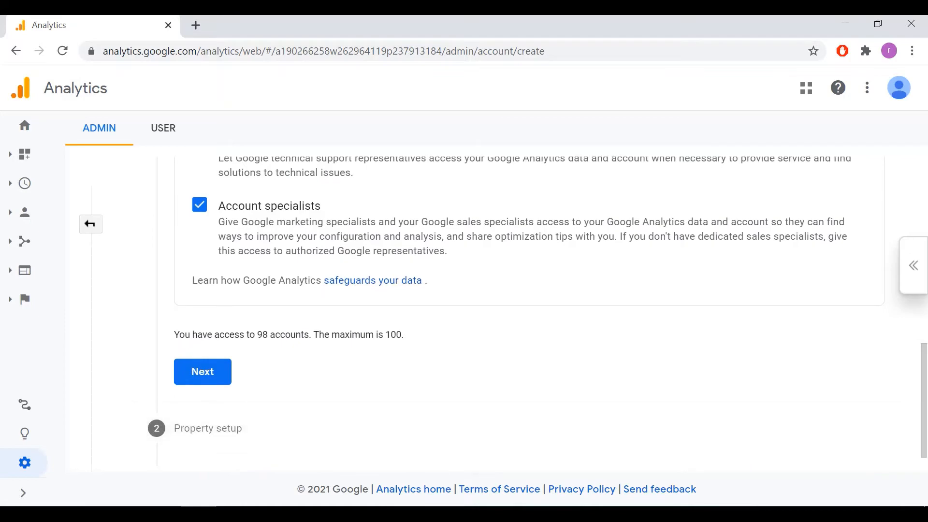
left_click(202, 371)
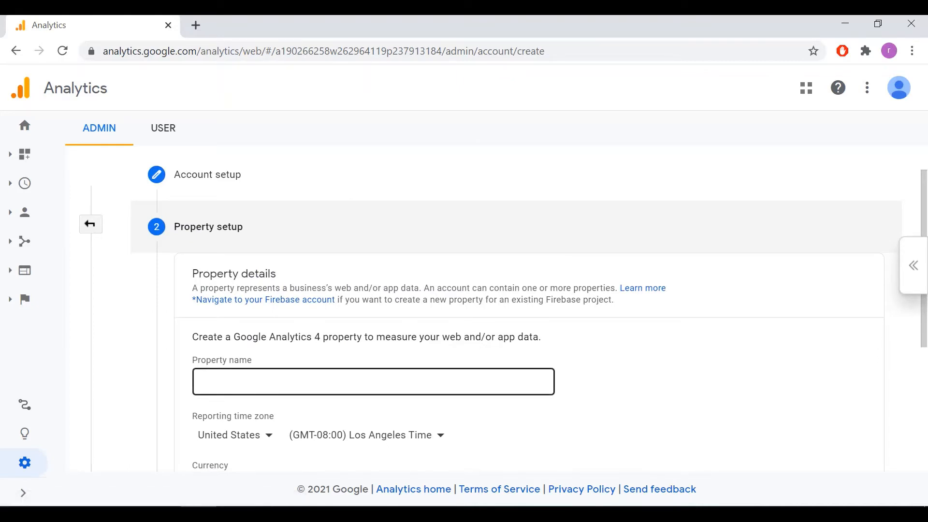
Name the property digiProperty and set its reporting time zone to Malaysia and currency to Malaysian Ringgit.
left_click(373, 382)
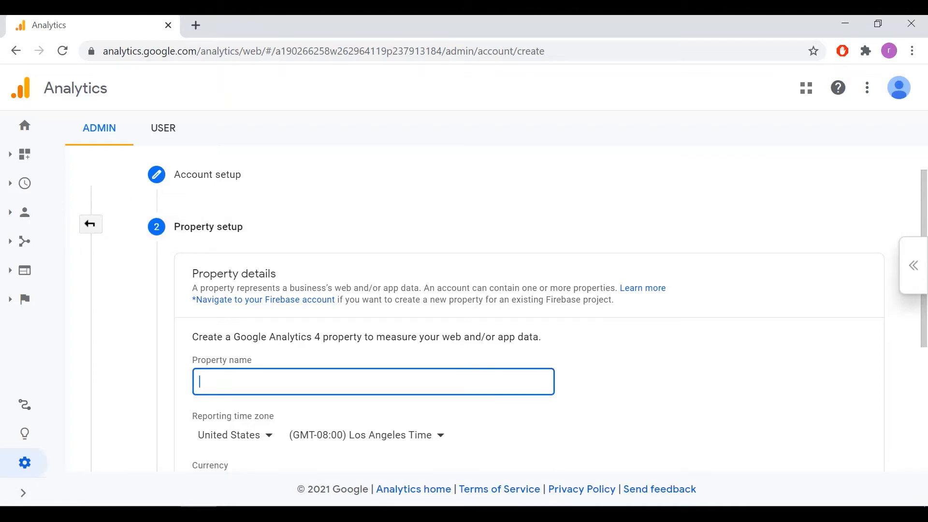
type("digiProperty")
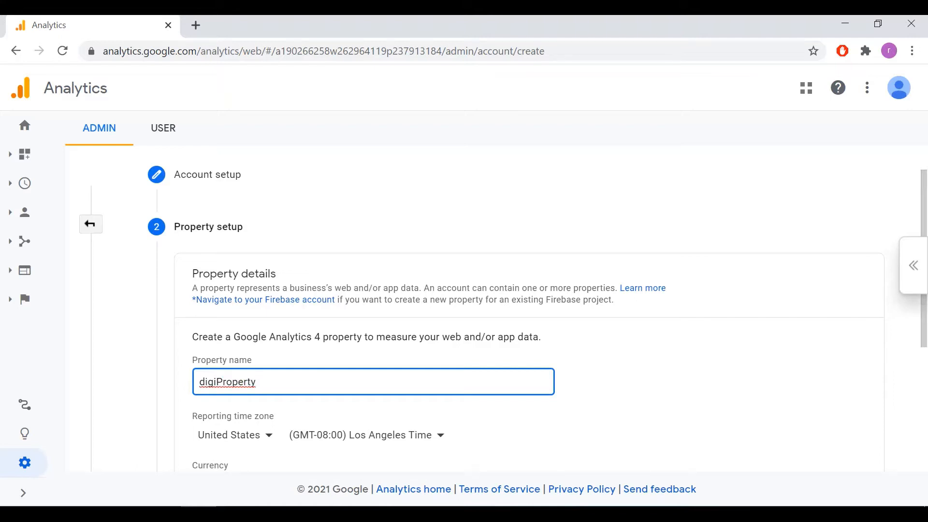
scroll(551, 315, "down", 3)
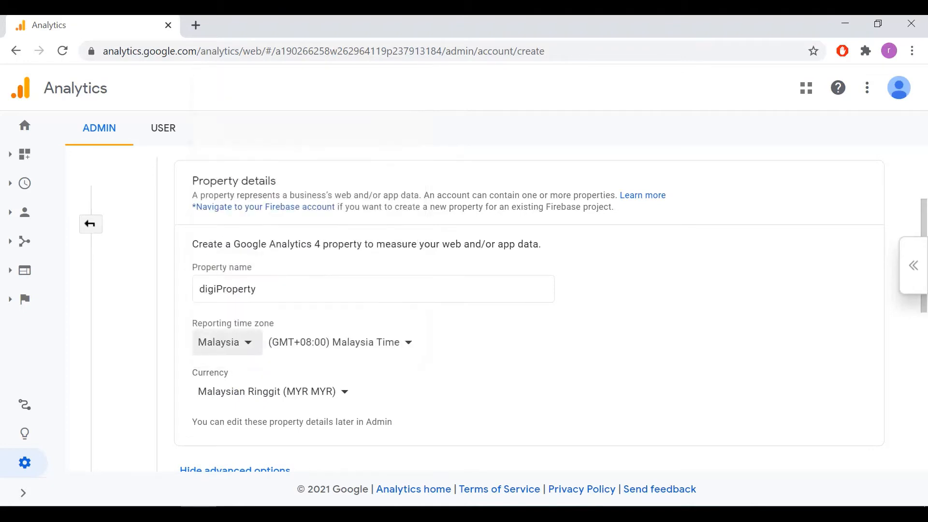
left_click(271, 392)
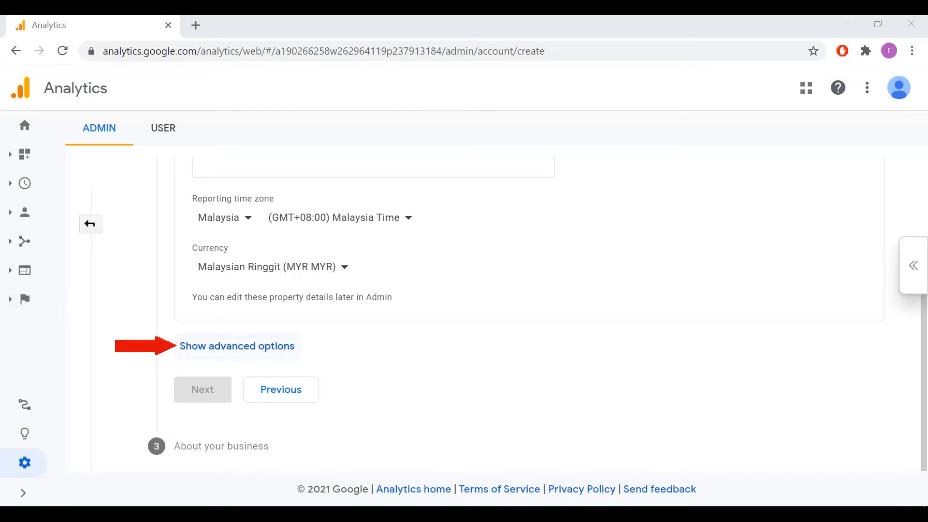
Show the advanced property options and enable creation of a Universal Analytics property.
left_click(237, 346)
scroll(529, 314, "down", 2)
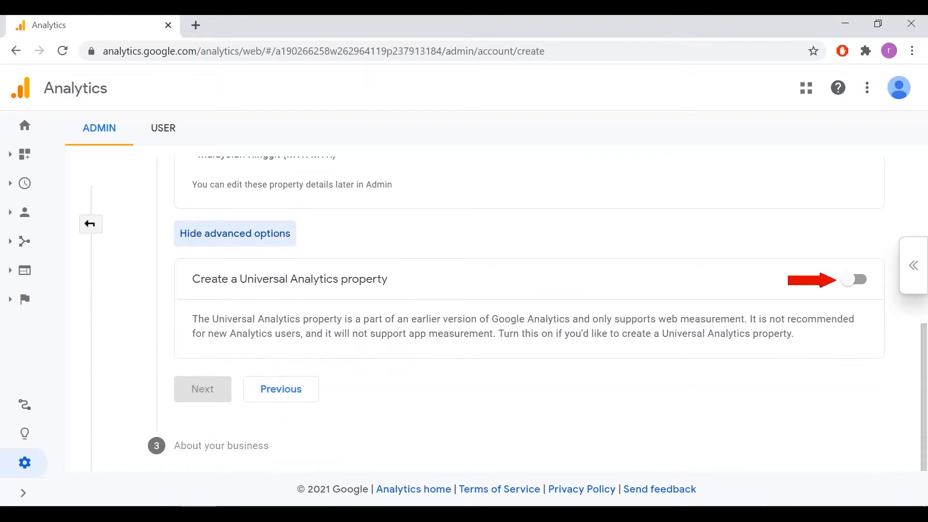
left_click(854, 279)
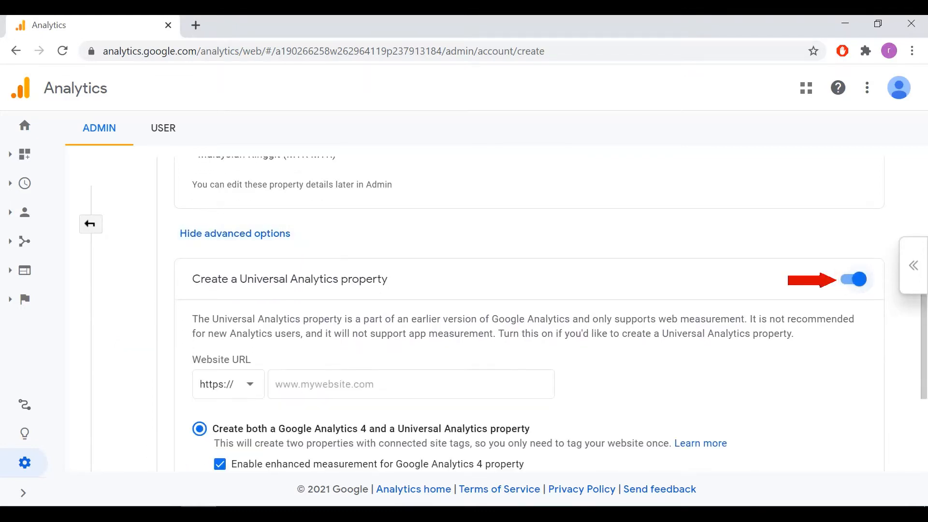
scroll(528, 314, "down", 2)
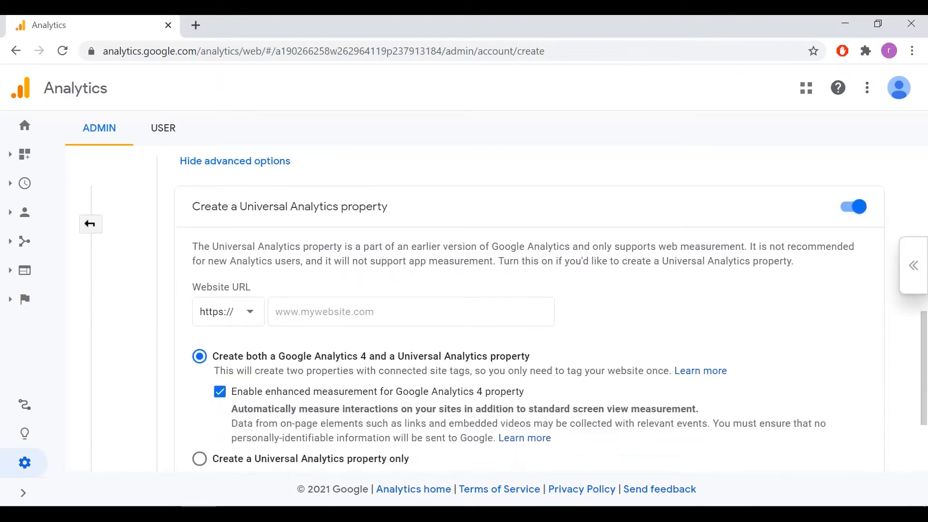
scroll(551, 314, "down", 2)
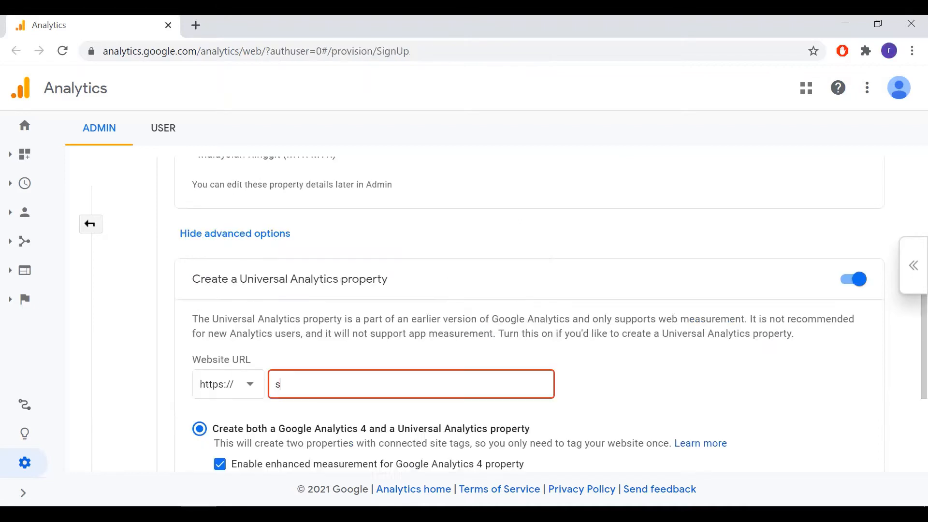
type("tartdigitalmarketi")
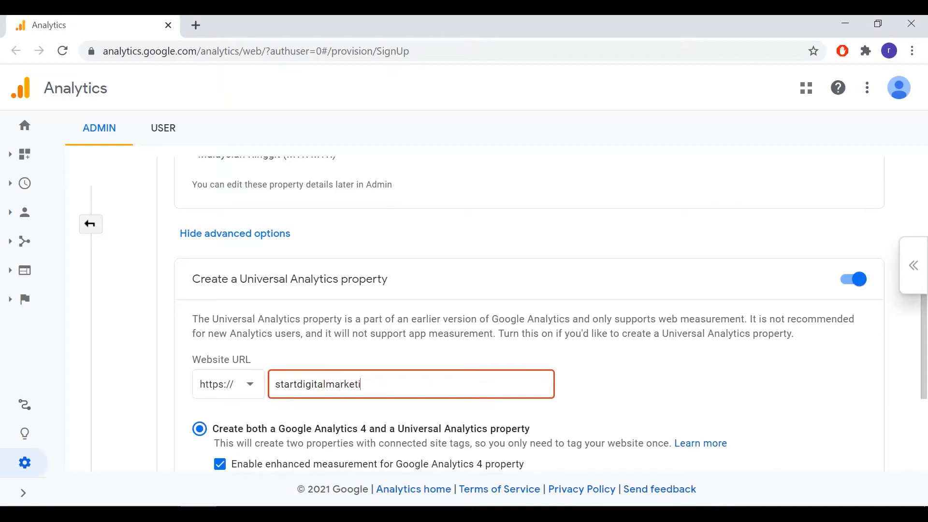
type("ng.000")
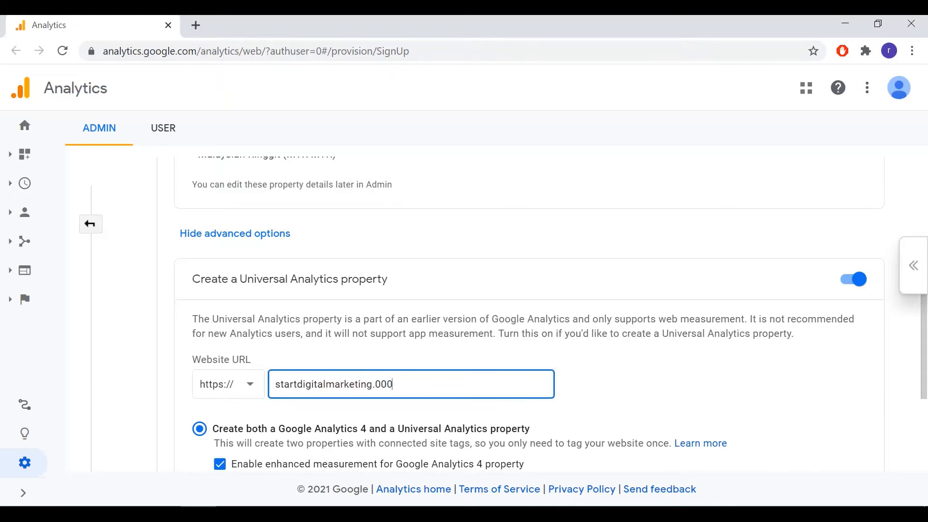
type("webhostapp.")
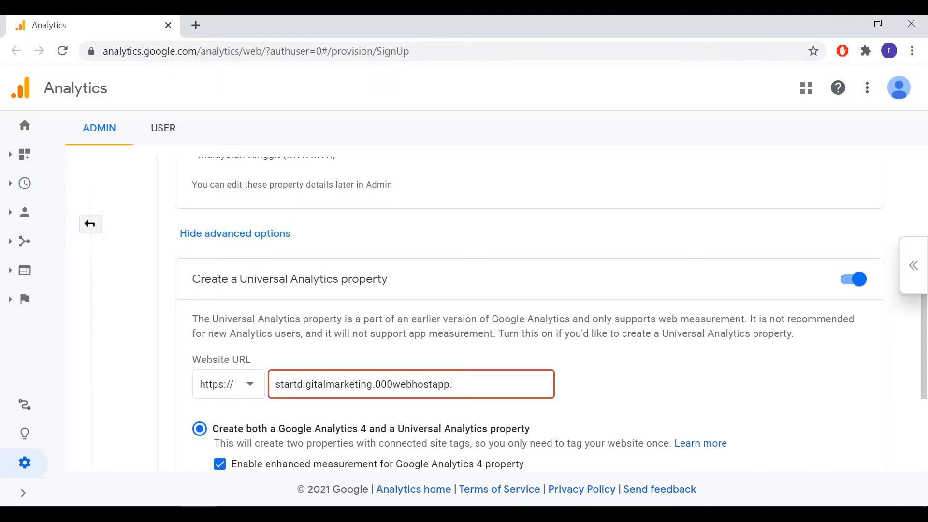
type("com")
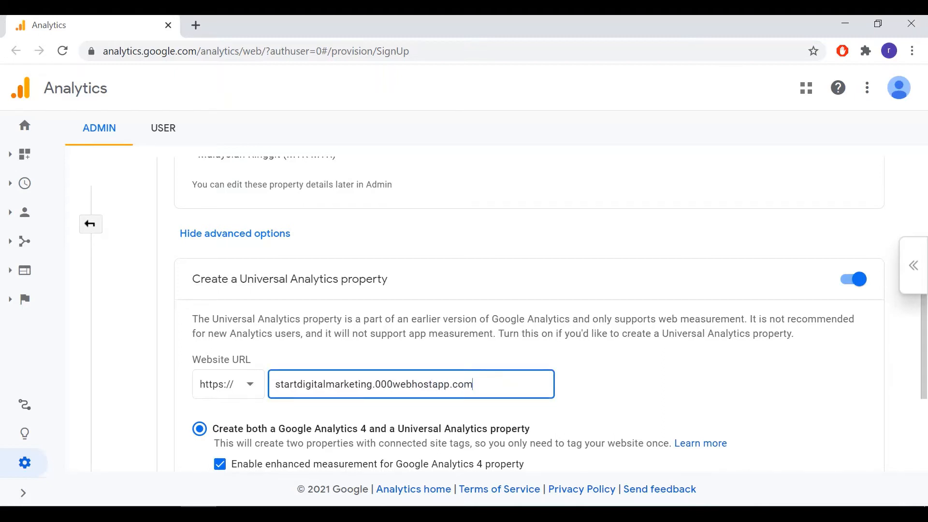
Choose to create a Universal Analytics property only and proceed to the business information.
scroll(484, 314, "down", 1)
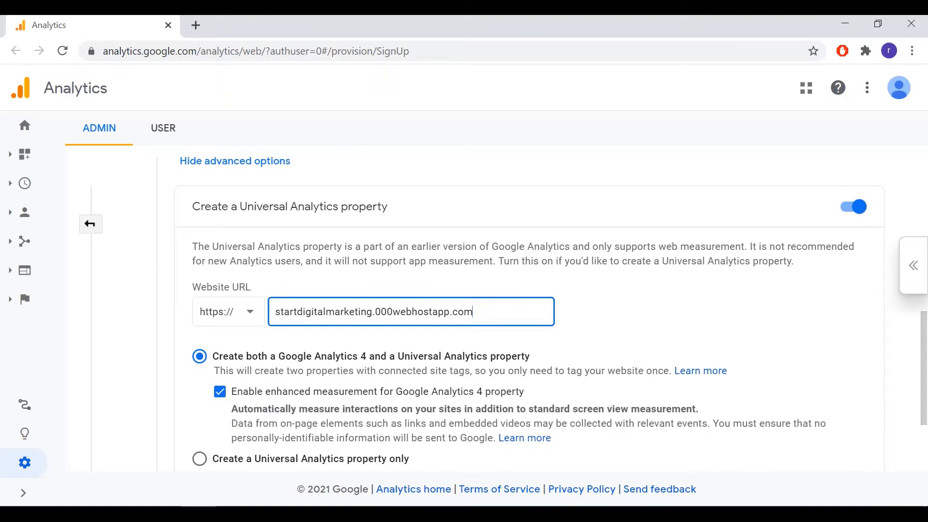
scroll(483, 314, "down", 1)
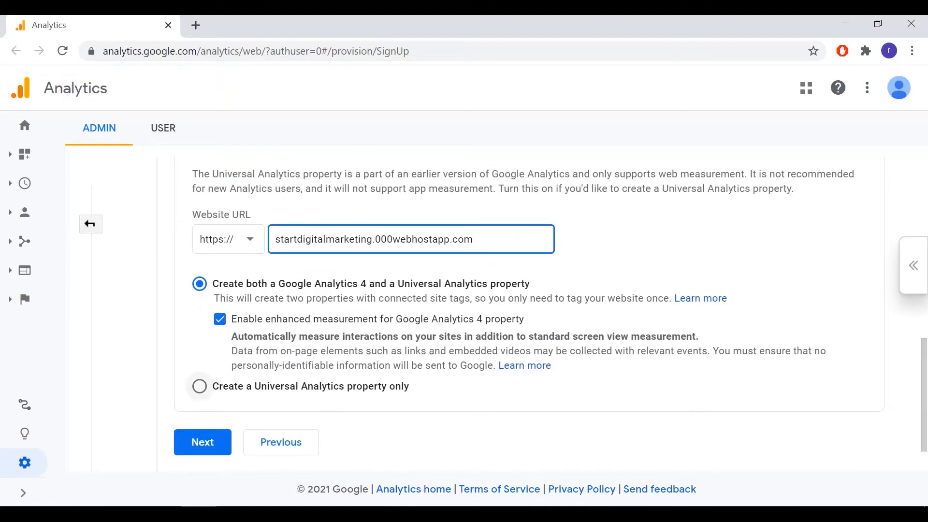
left_click(200, 386)
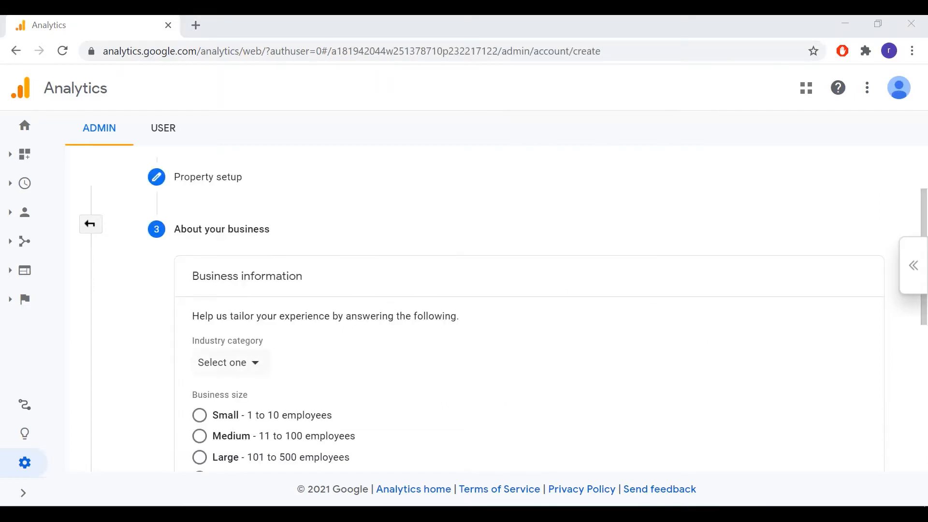
Set the business industry category to Jobs & Education.
left_click(230, 363)
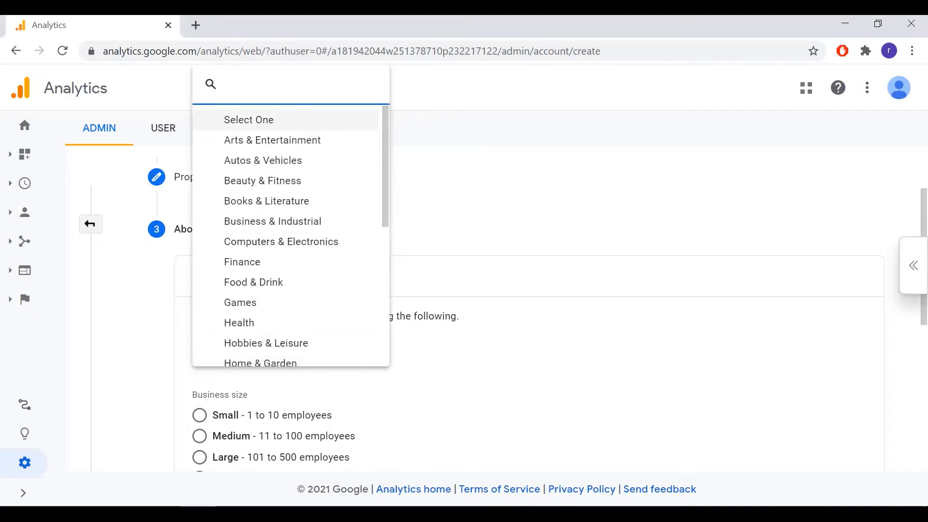
key("Down")
key("Down")
key("Down")
key("Down")
key("Down")
key("Down")
key("Down")
key("Down")
key("Down")
key("Down")
key("Down")
key("Down")
key("Down")
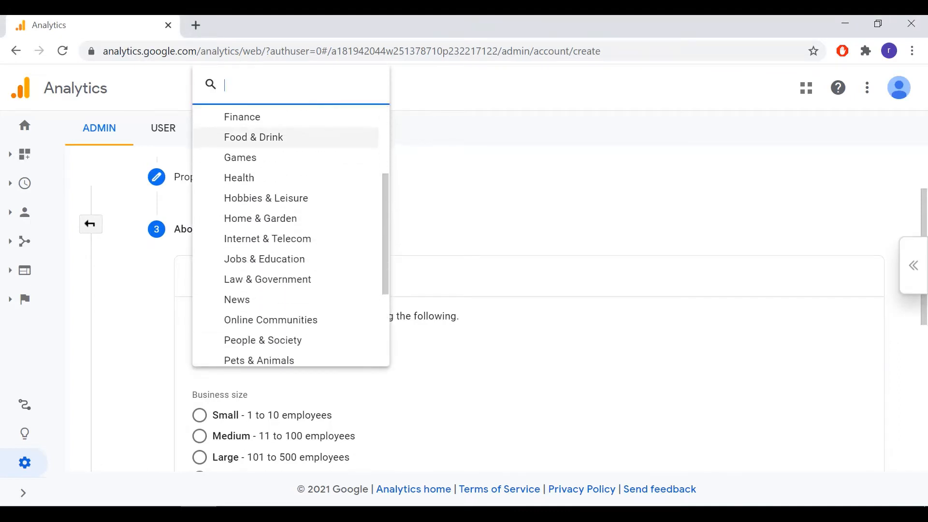
key("Down")
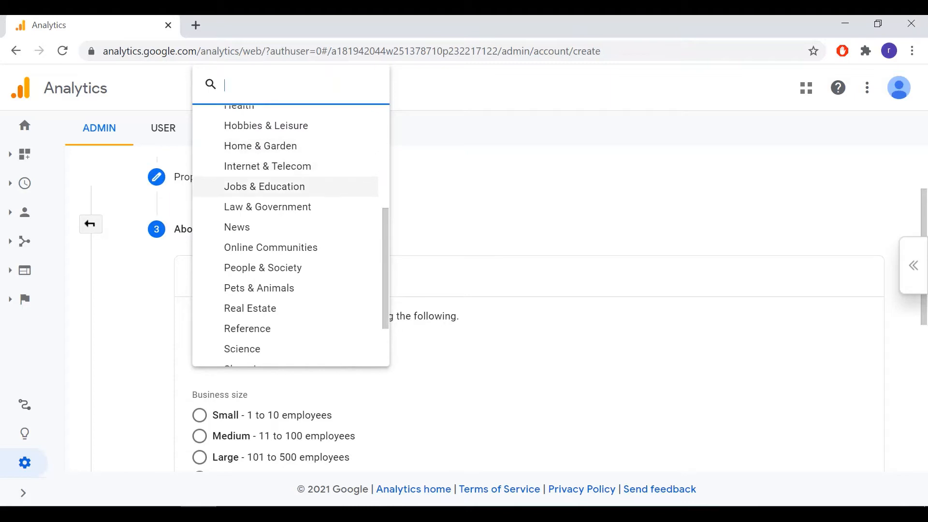
key("Return")
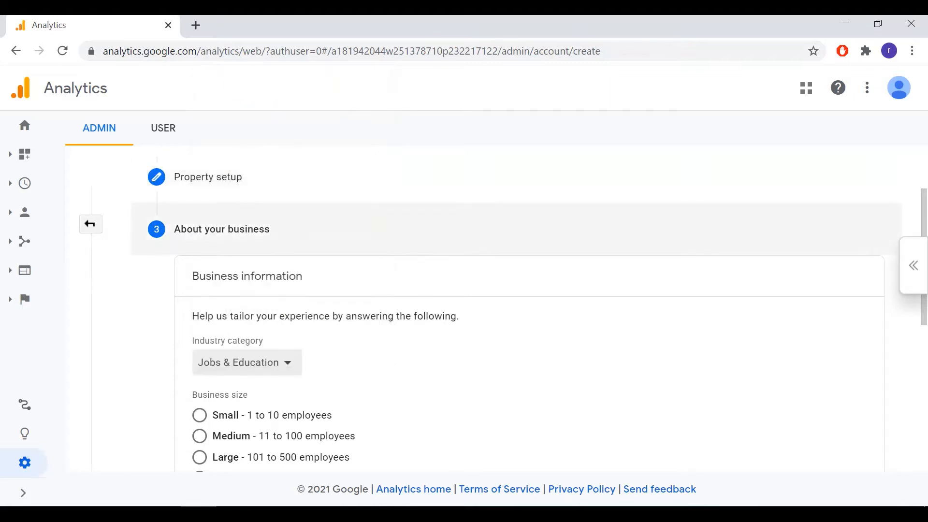
Set the business size to Small and select measuring customer engagement with the site or app as an intended use.
scroll(532, 314, "down", 2)
scroll(531, 314, "down", 2)
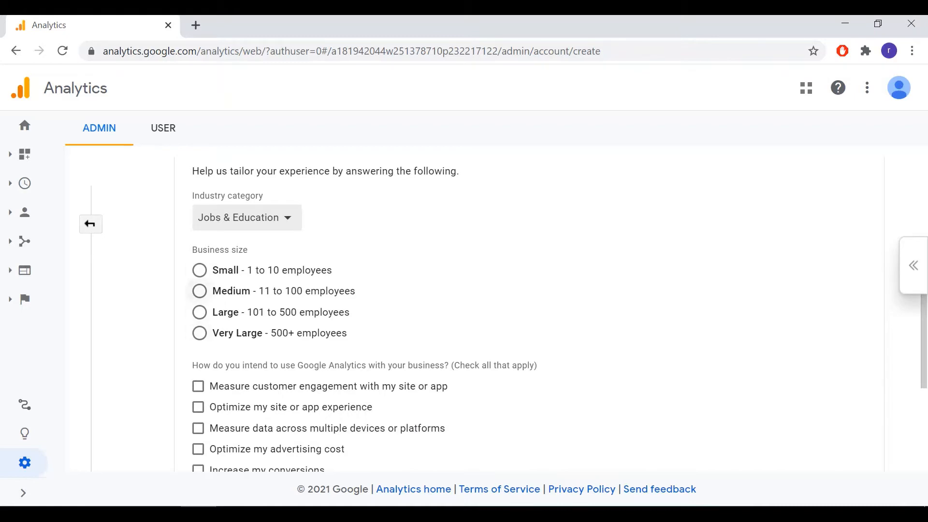
left_click(199, 270)
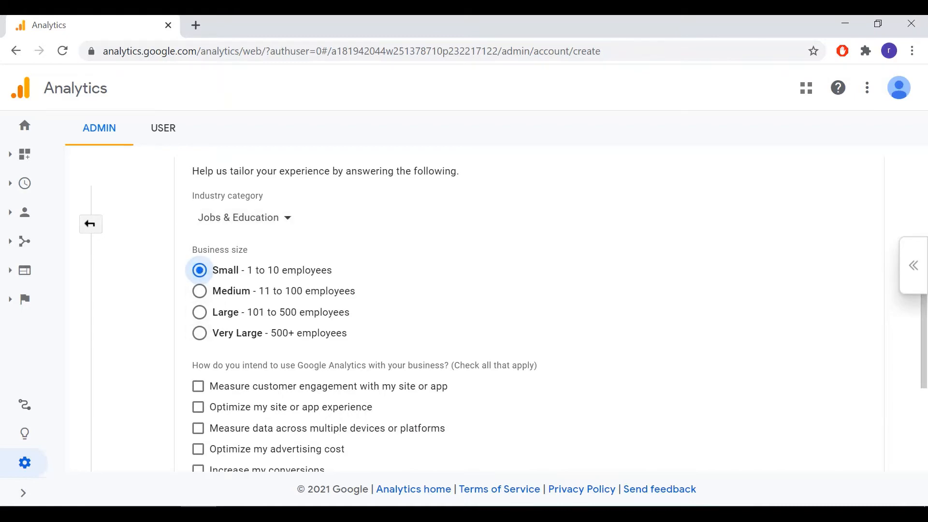
scroll(199, 270, "down", 3)
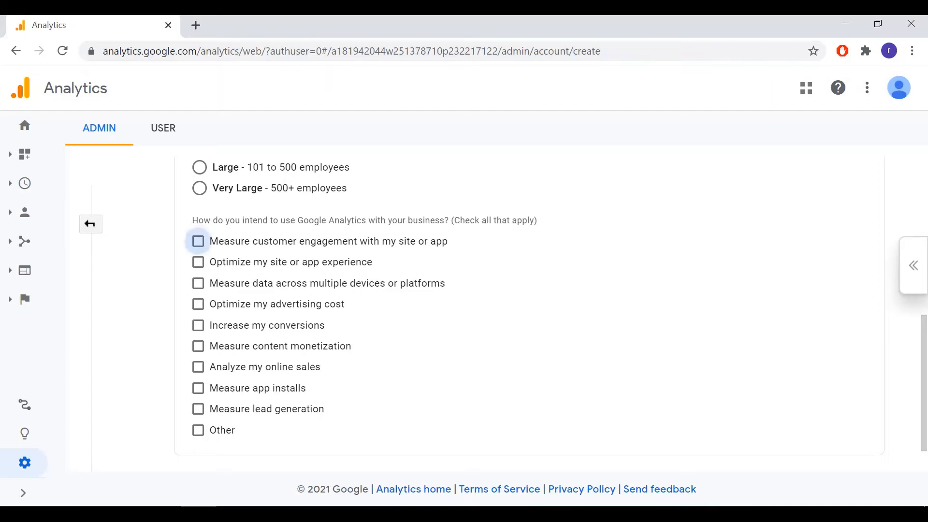
left_click(198, 241)
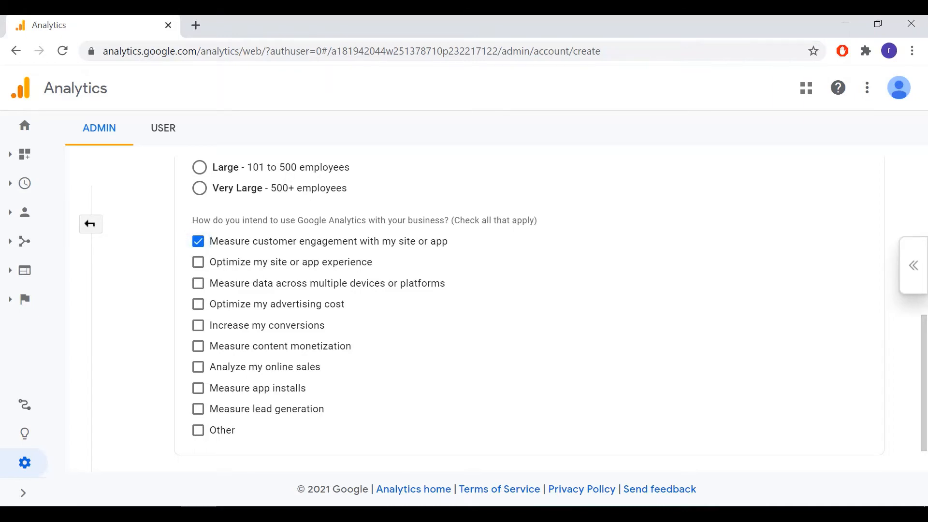
scroll(528, 300, "down", 1)
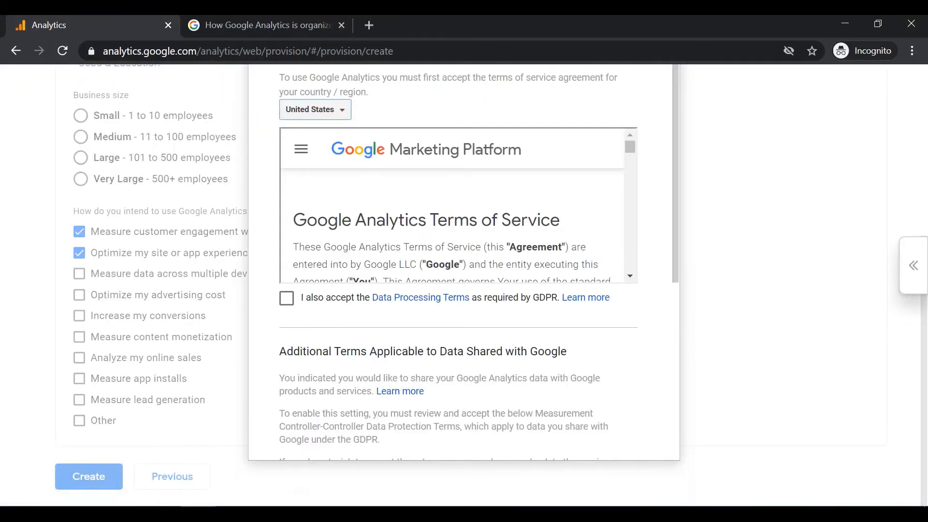
Set the terms of service country to Malaysia.
left_click(315, 109)
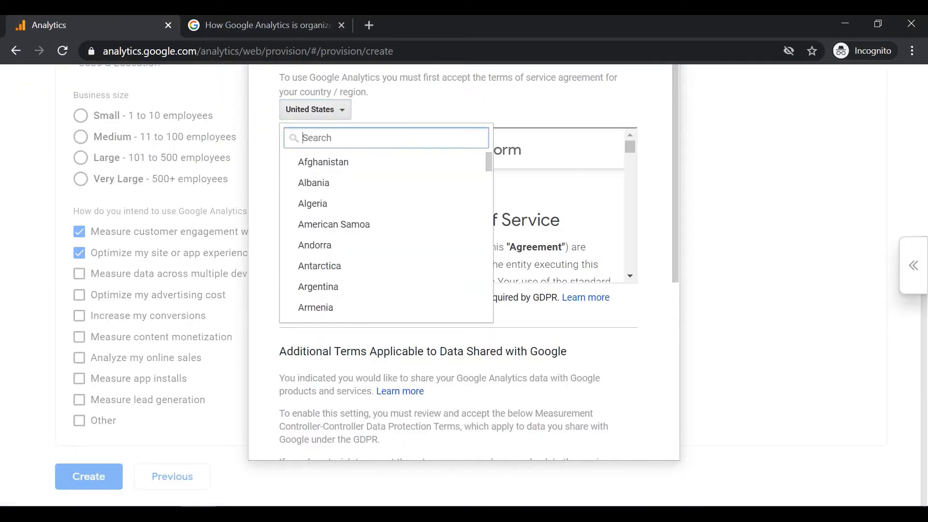
type("m")
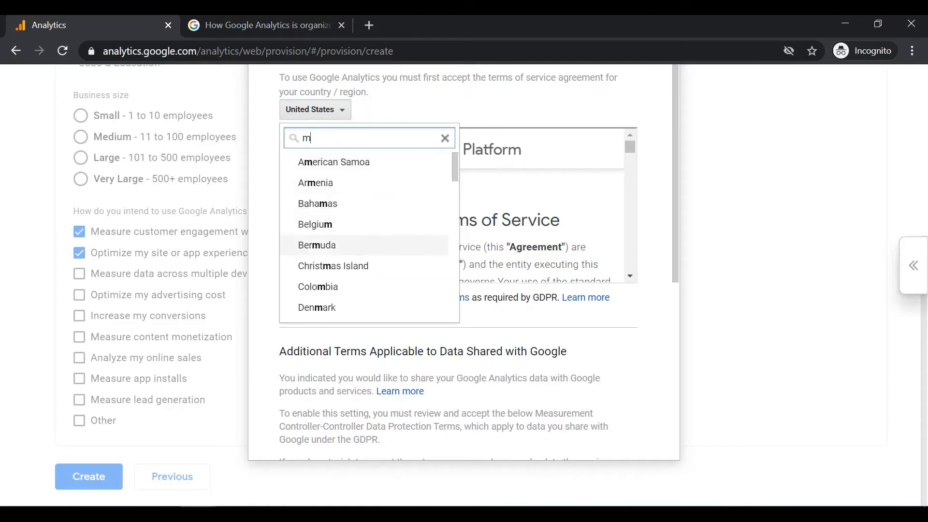
type("al")
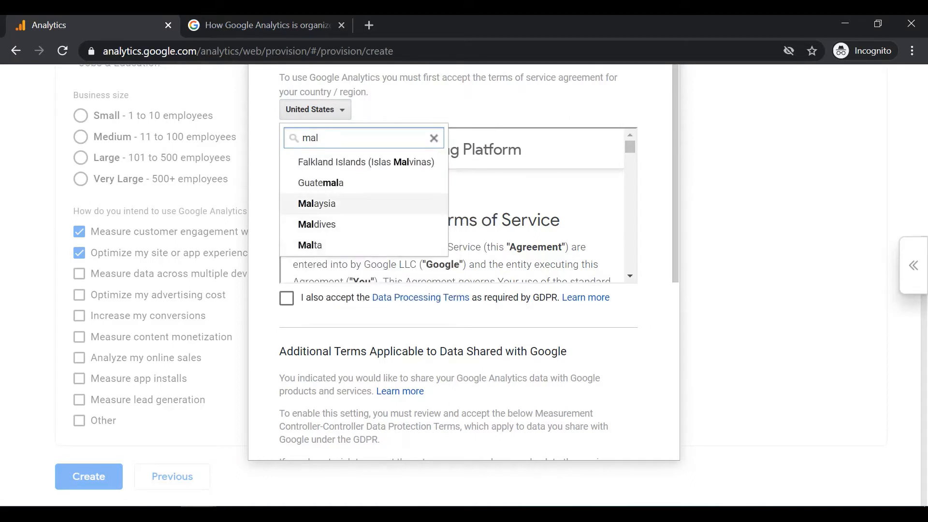
left_click(318, 203)
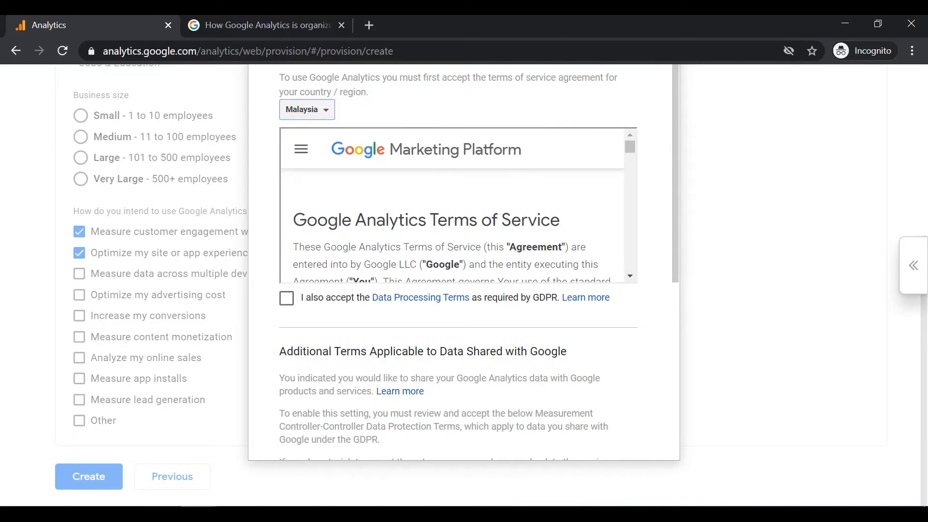
Accept the GDPR Data Processing Terms and the Measurement Controller-Controller Data Protection Terms, and agree to the terms of service.
left_click(286, 298)
scroll(454, 205, "down", 15)
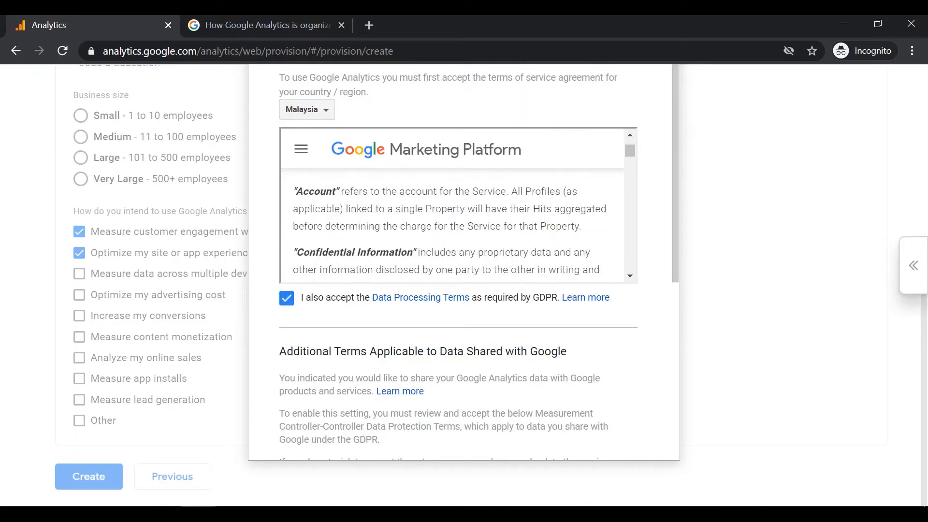
scroll(464, 261, "down", 5)
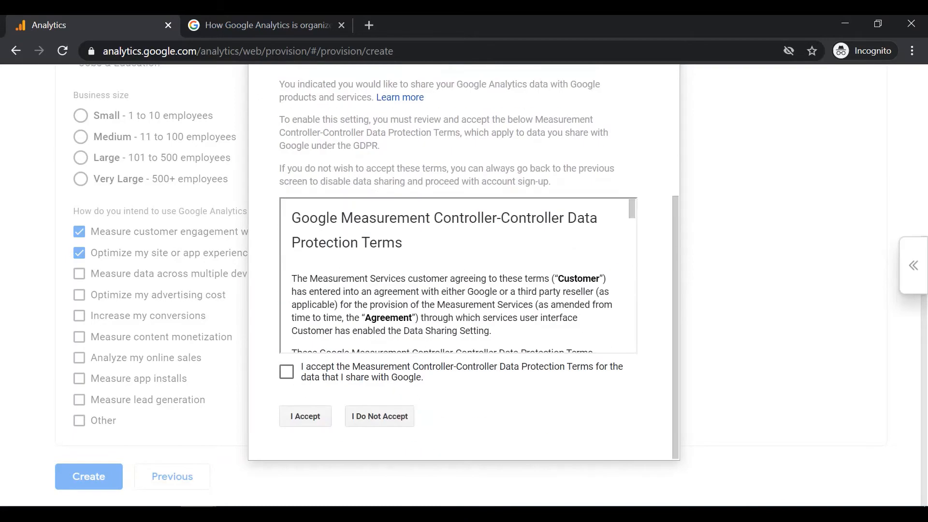
left_click(286, 372)
left_click(305, 416)
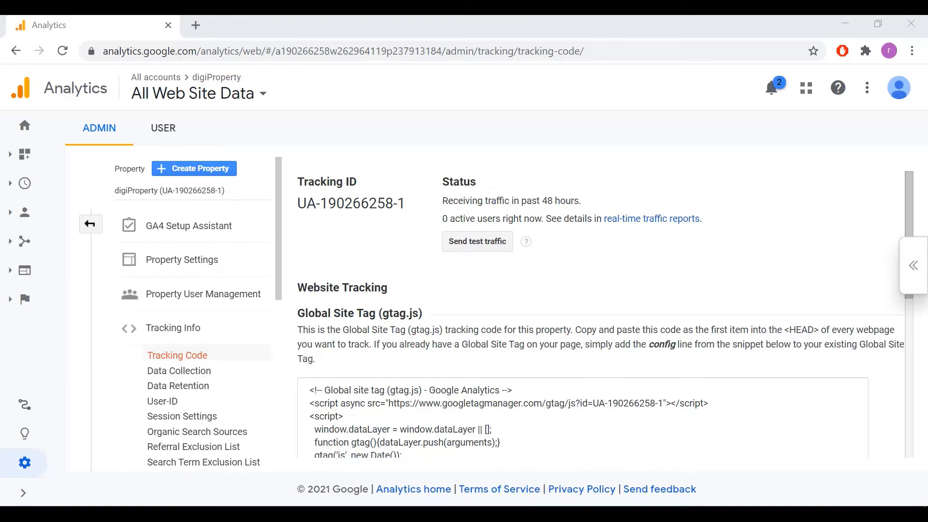
Open the tracking code page of digiProperty from the admin settings and examine its tracking ID and Global Site Tag.
scroll(604, 314, "down", 2)
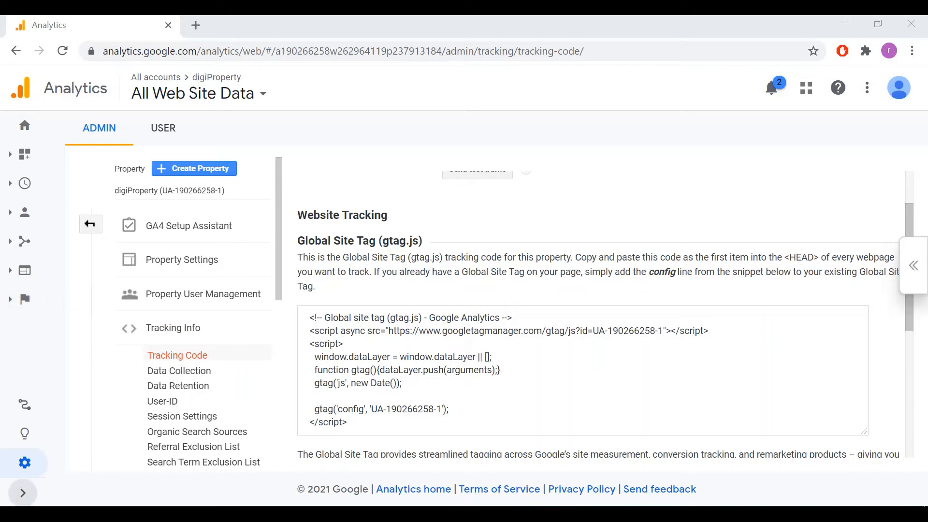
left_click(24, 463)
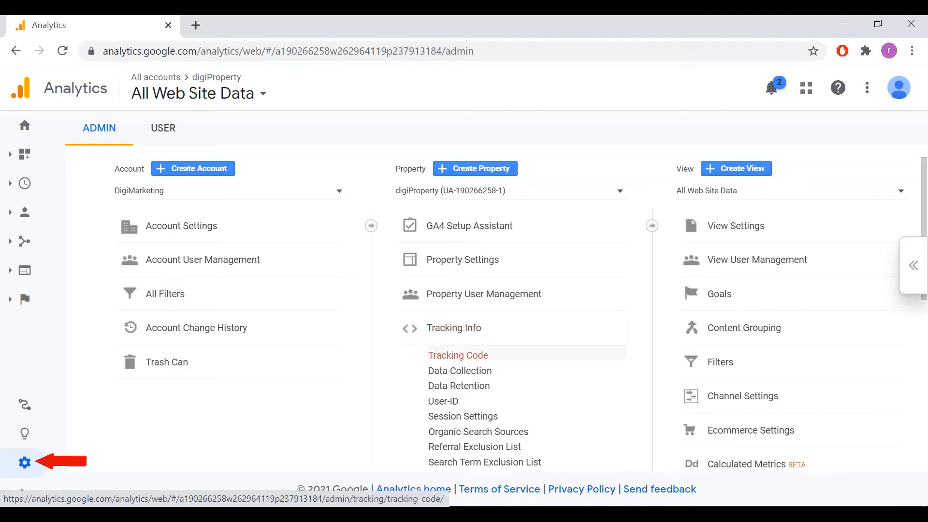
left_click(457, 355)
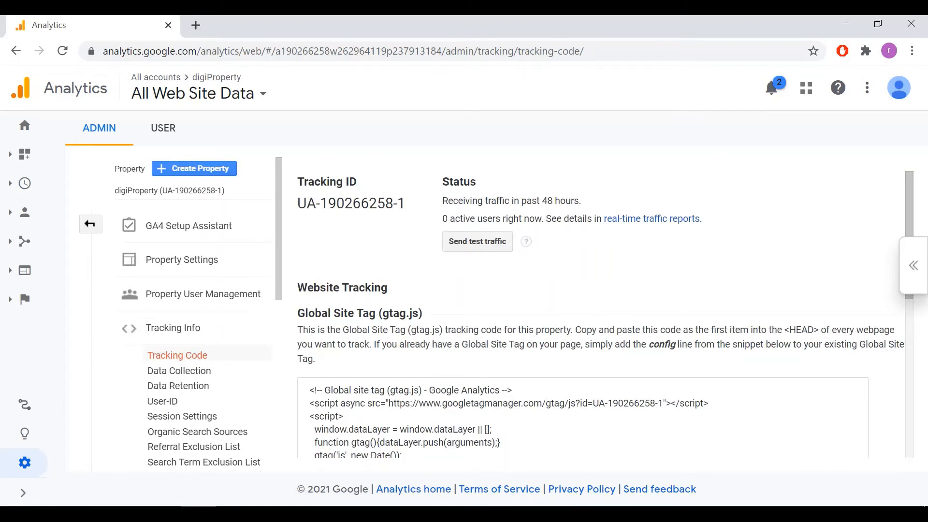
scroll(599, 314, "down", 2)
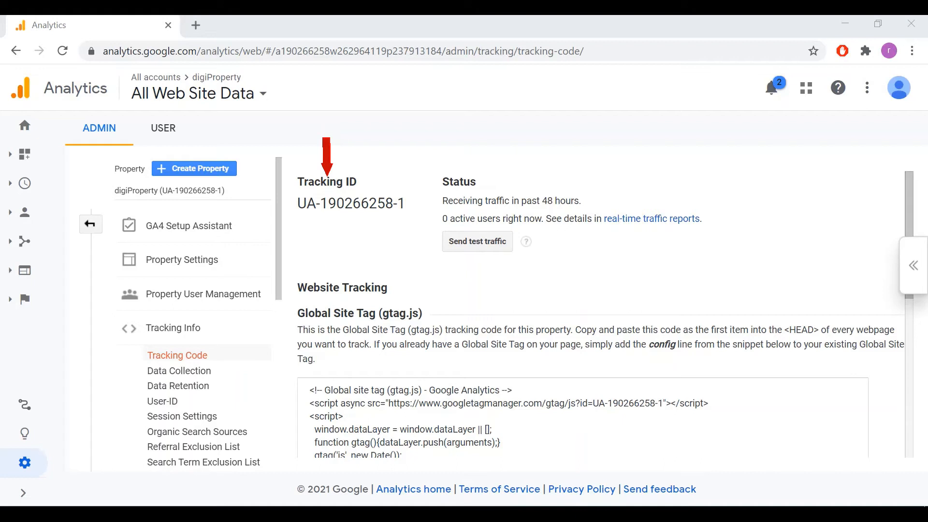
scroll(604, 297, "down", 2)
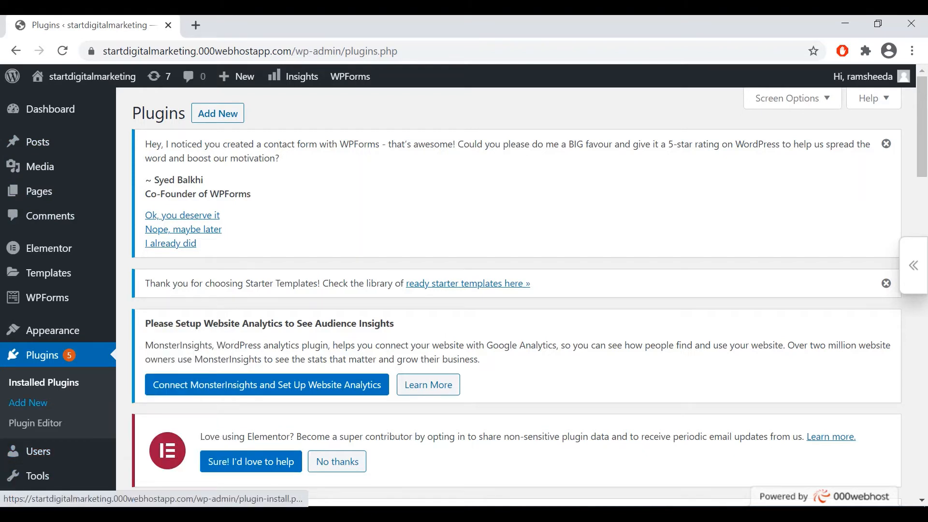
In the site's WordPress admin, go to adding new plugins, dismiss the promotional banner and search for "monster".
left_click(28, 402)
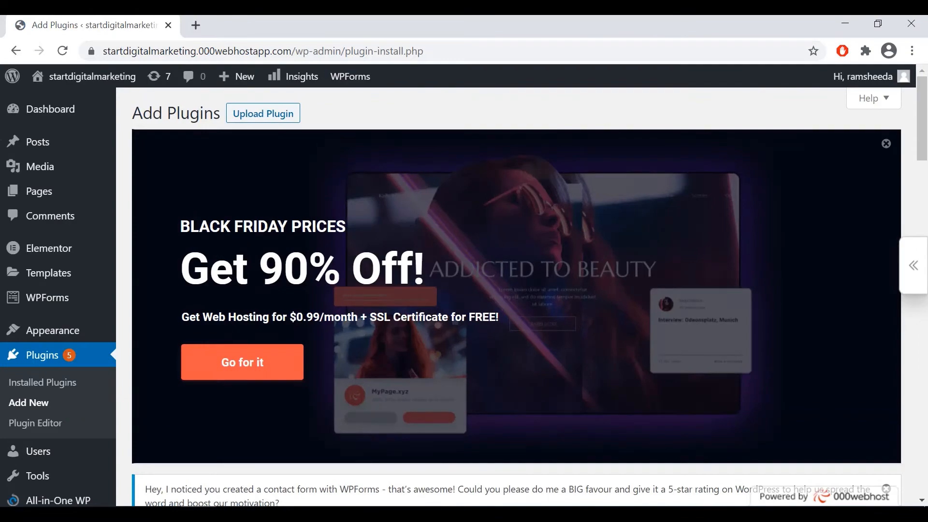
left_click(885, 143)
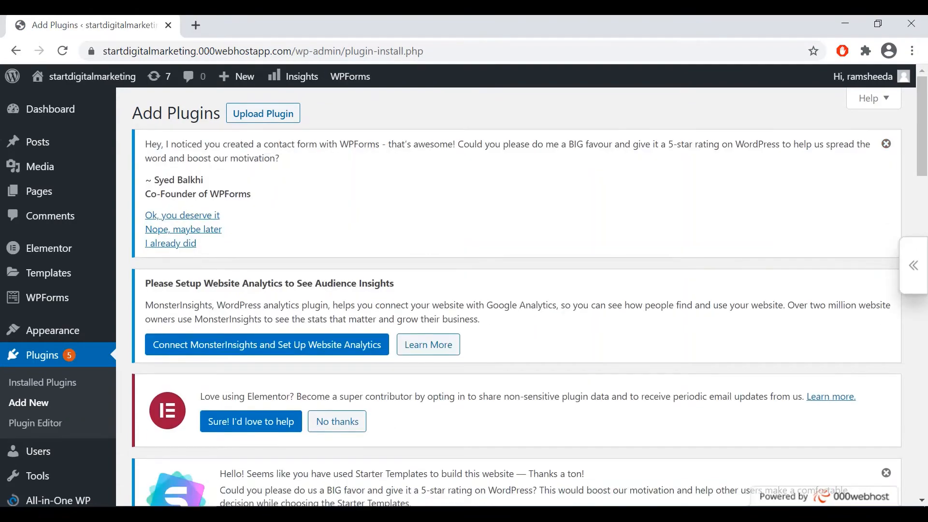
scroll(517, 295, "down", 9)
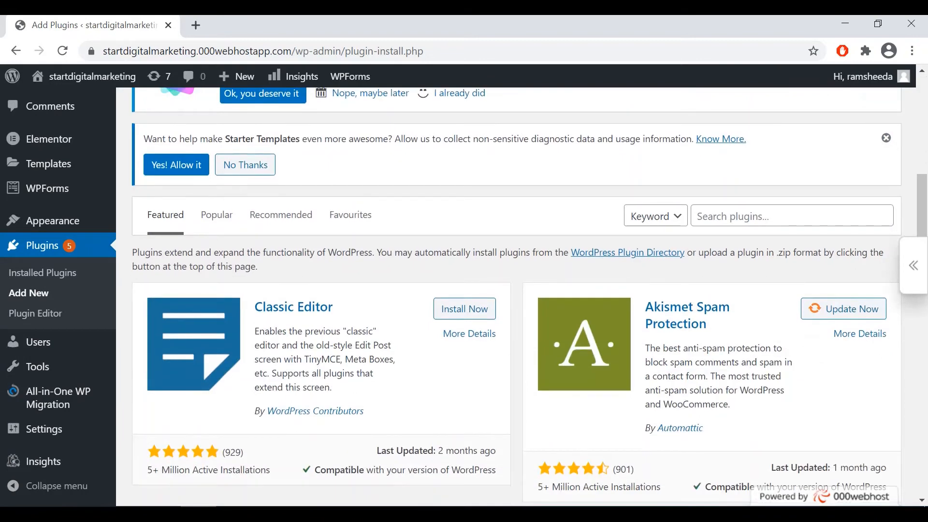
left_click(791, 216)
type("monster")
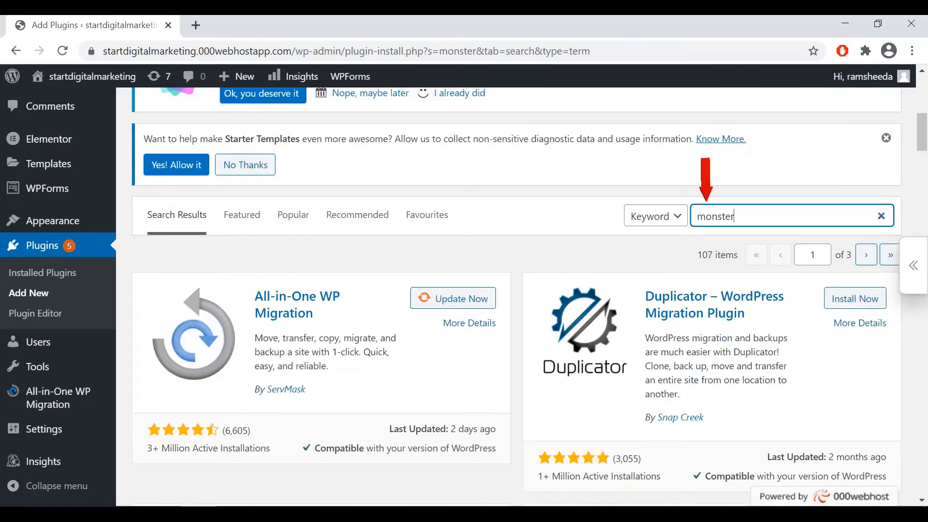
Find the Google Analytics Dashboard Plugin for WordPress by MonsterInsights in the results and update it.
scroll(517, 296, "down", 3)
scroll(516, 297, "down", 3)
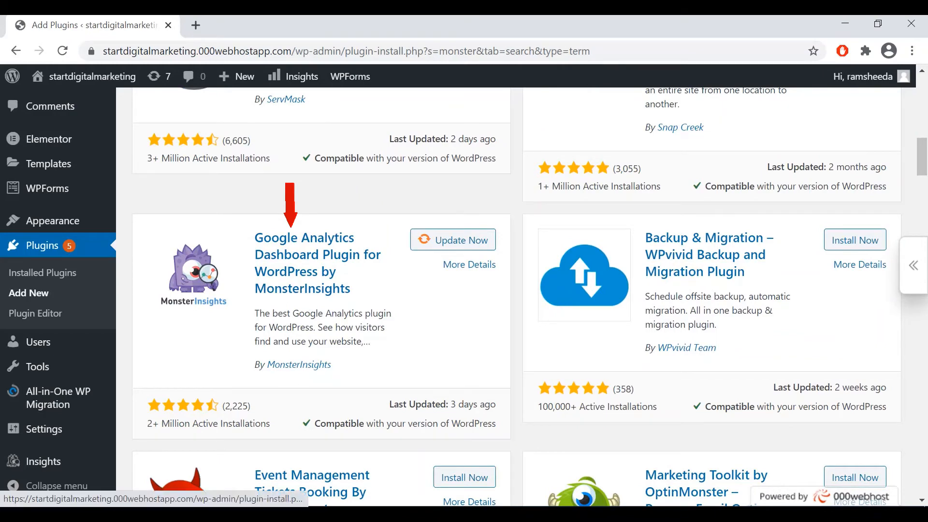
scroll(517, 295, "down", 3)
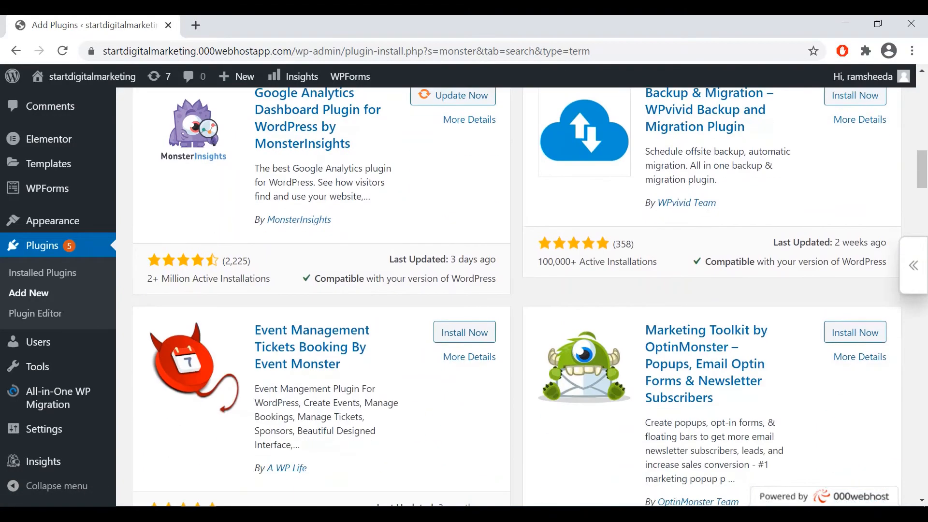
scroll(517, 295, "up", 4)
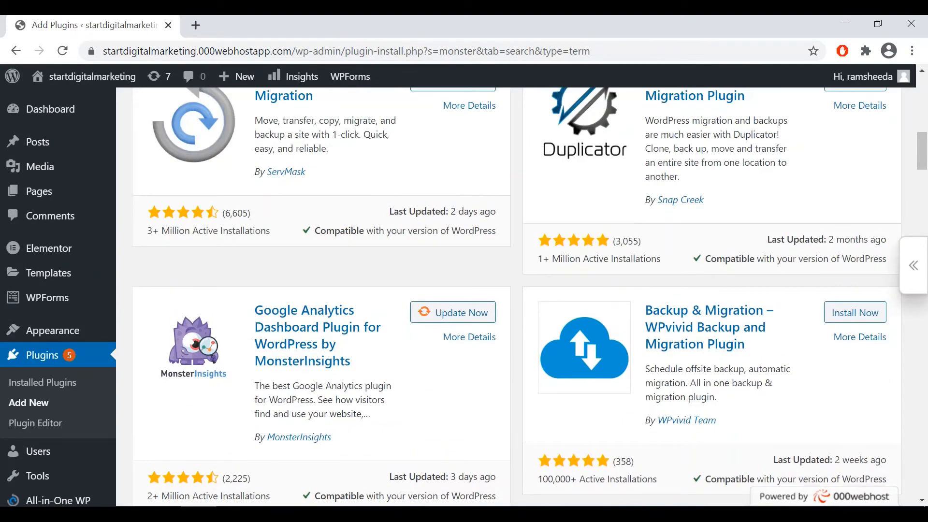
left_click(452, 312)
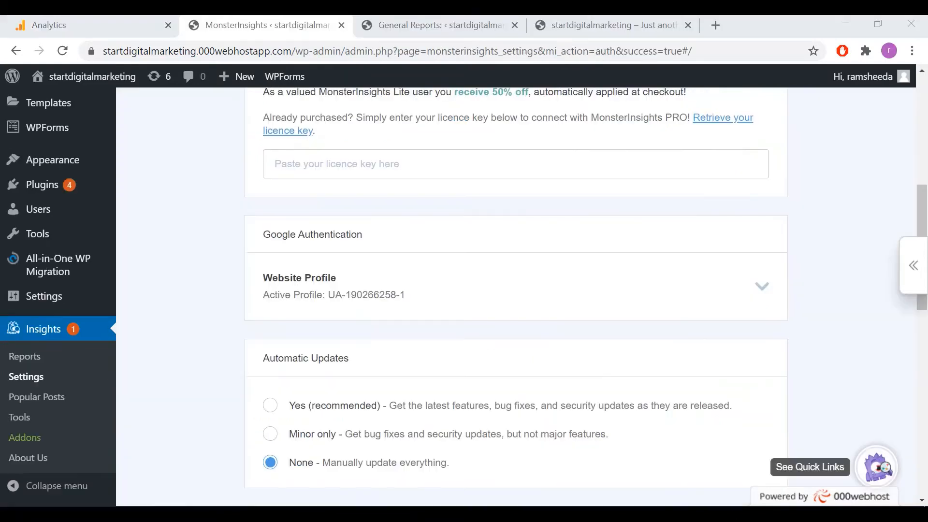
Launch the MonsterInsights setup wizard from the plugin's settings.
scroll(516, 290, "down", 5)
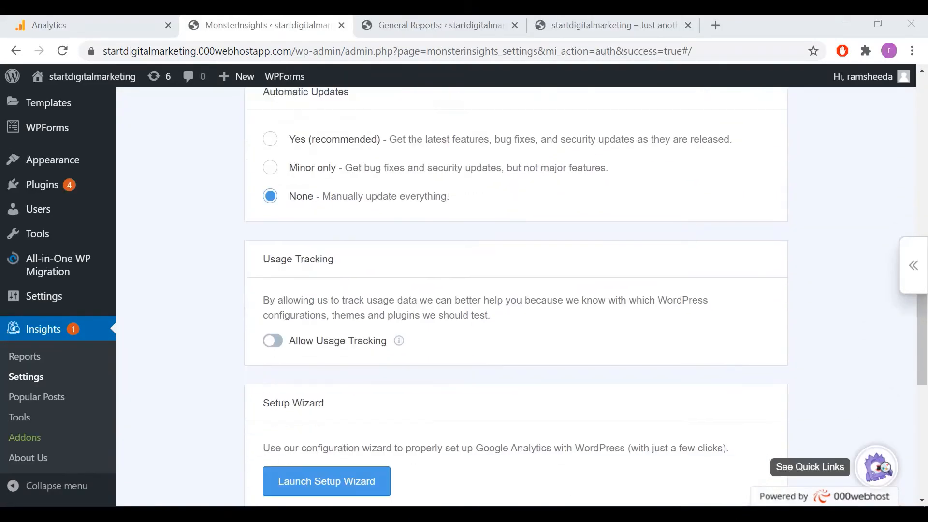
scroll(516, 290, "down", 4)
left_click(326, 312)
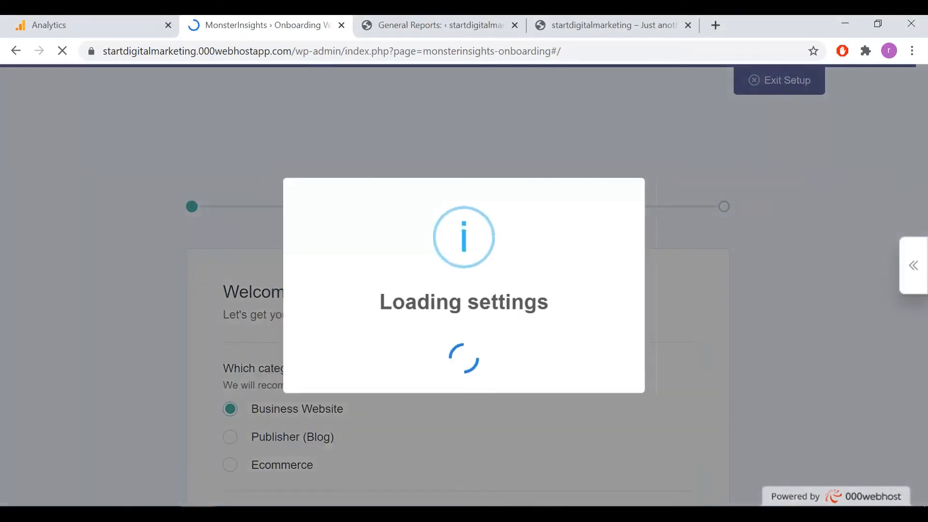
Save Business Website as the site category and continue to the wizard's website connection options.
scroll(458, 290, "down", 1)
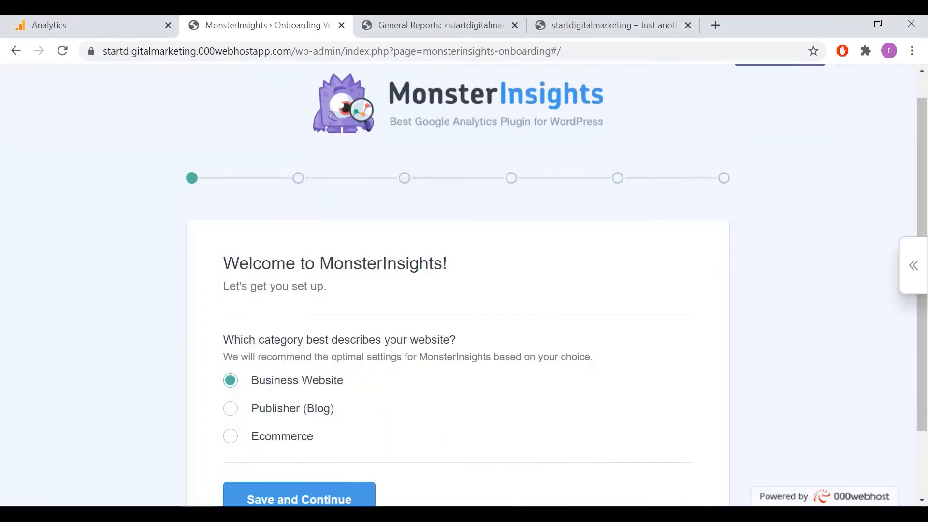
scroll(458, 290, "down", 2)
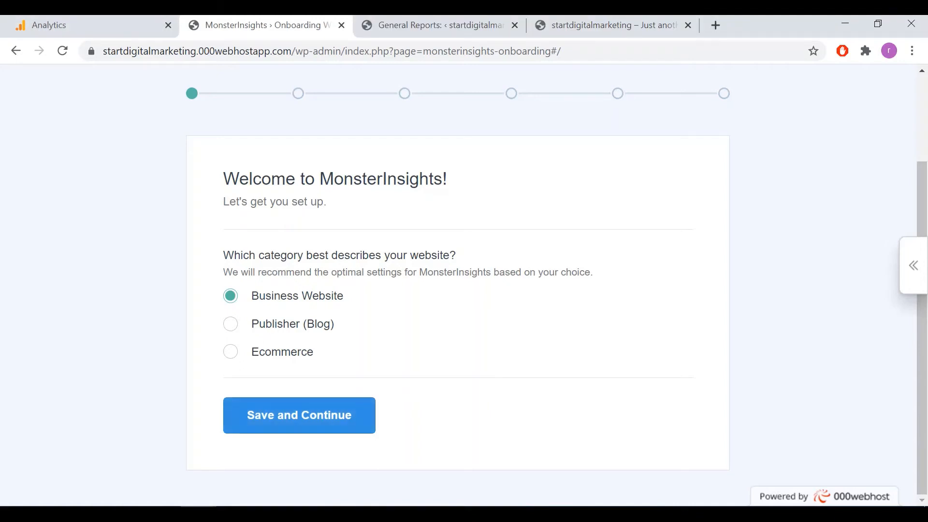
left_click(299, 415)
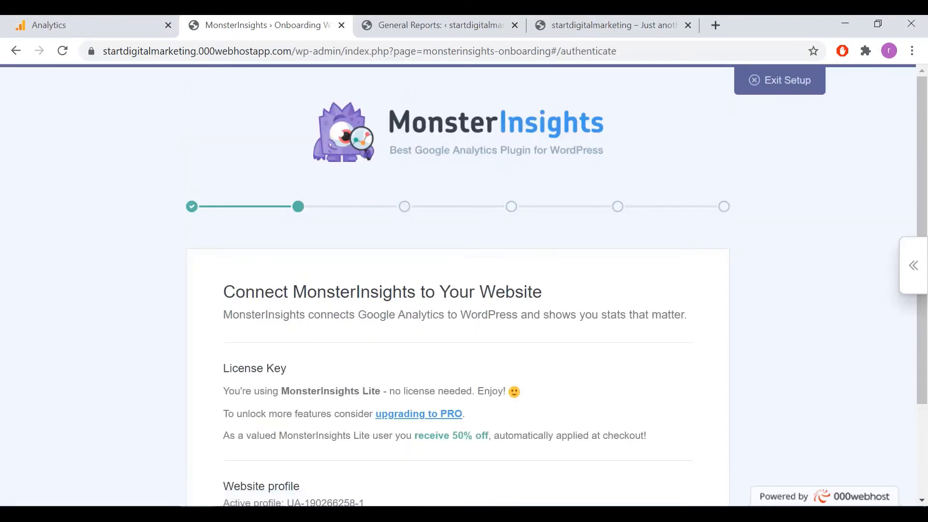
scroll(464, 286, "down", 3)
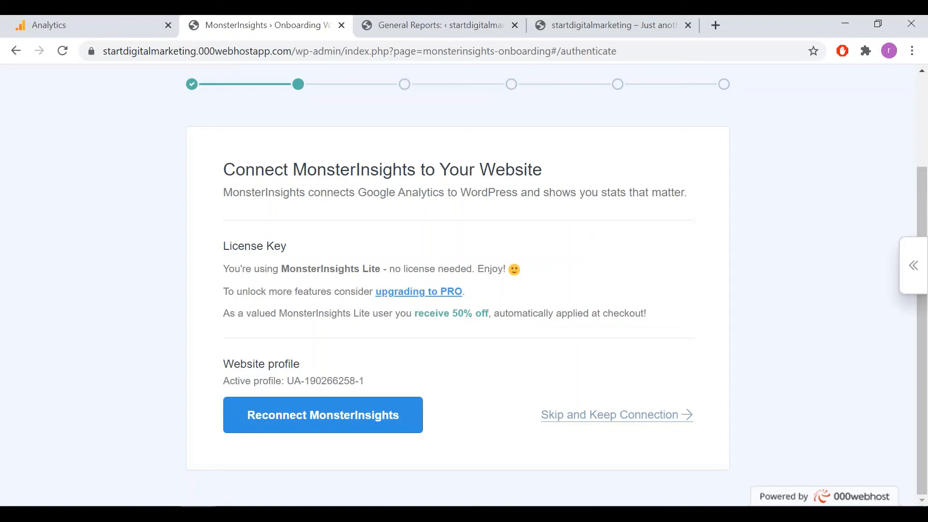
Reconnect MonsterInsights through the Google account, allow the requested access and complete the connection with the site's All Web Site Data profile.
left_click(323, 415)
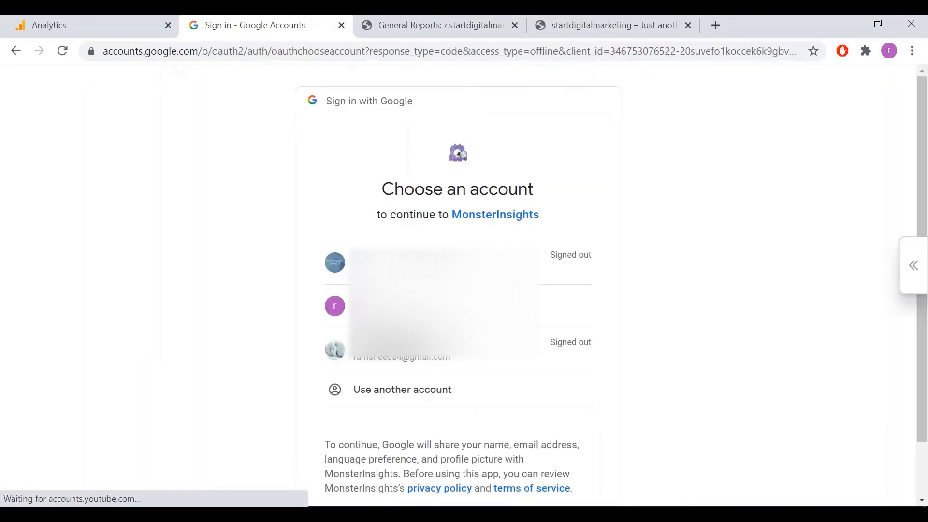
left_click(411, 306)
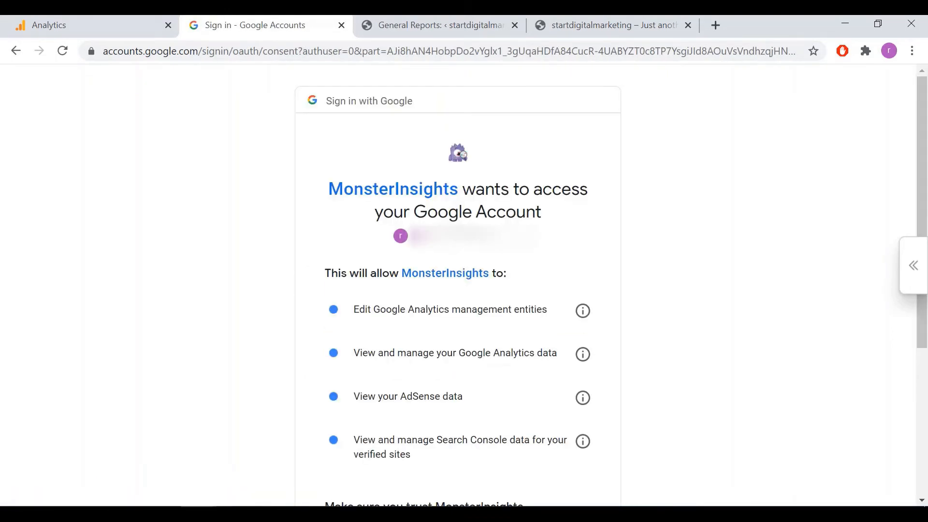
scroll(459, 285, "down", 5)
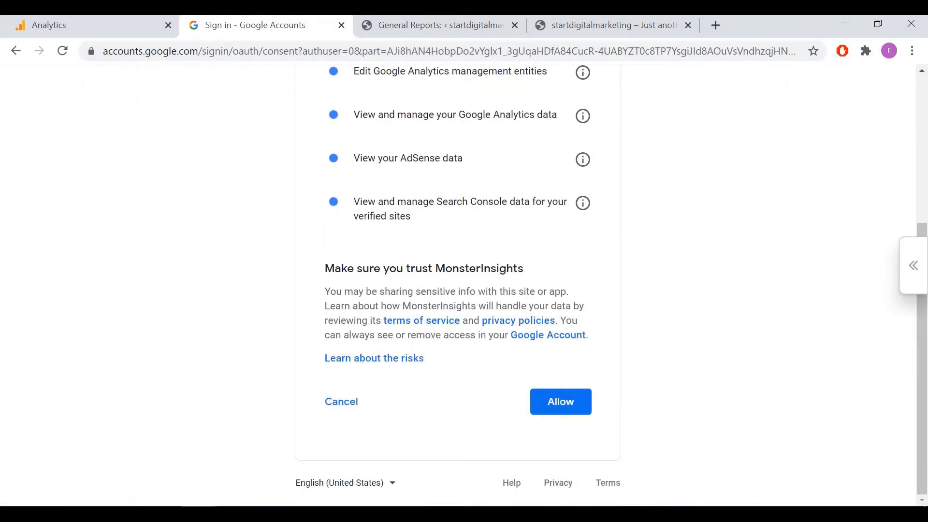
left_click(561, 402)
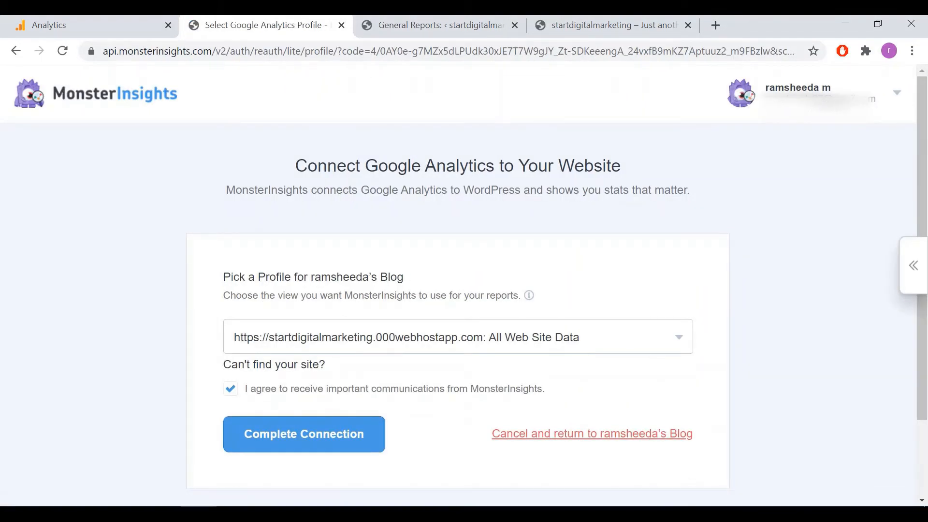
left_click(304, 434)
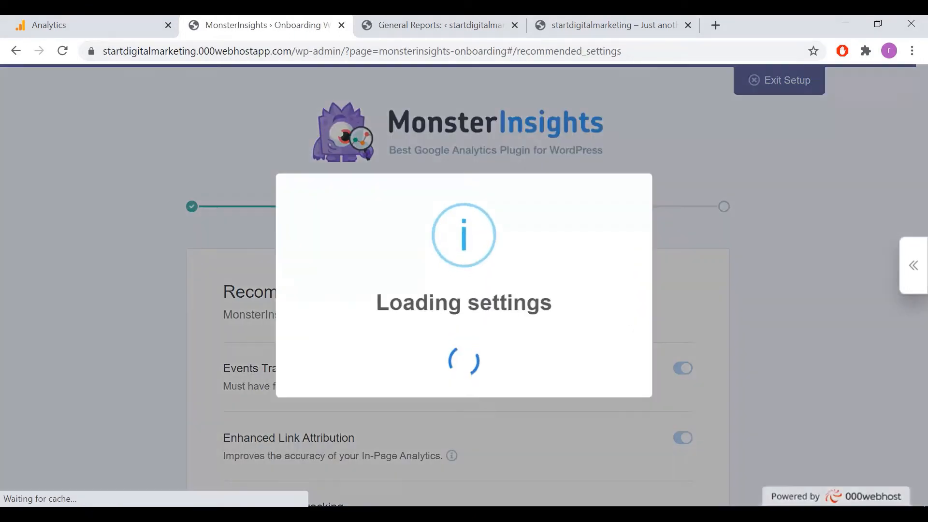
Review the wizard's recommended tracking settings and the plugin's general settings, including the website profile and automatic updates.
scroll(464, 285, "down", 6)
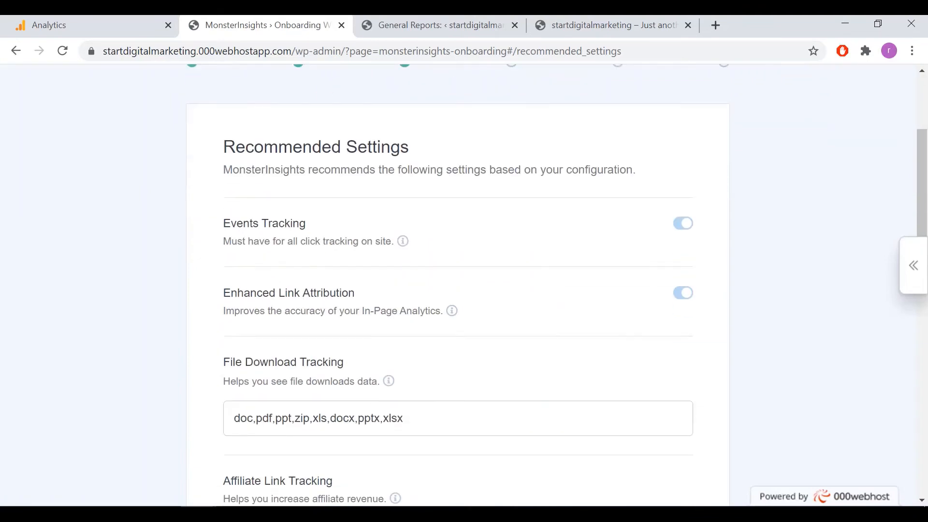
scroll(464, 285, "down", 5)
scroll(464, 285, "up", 3)
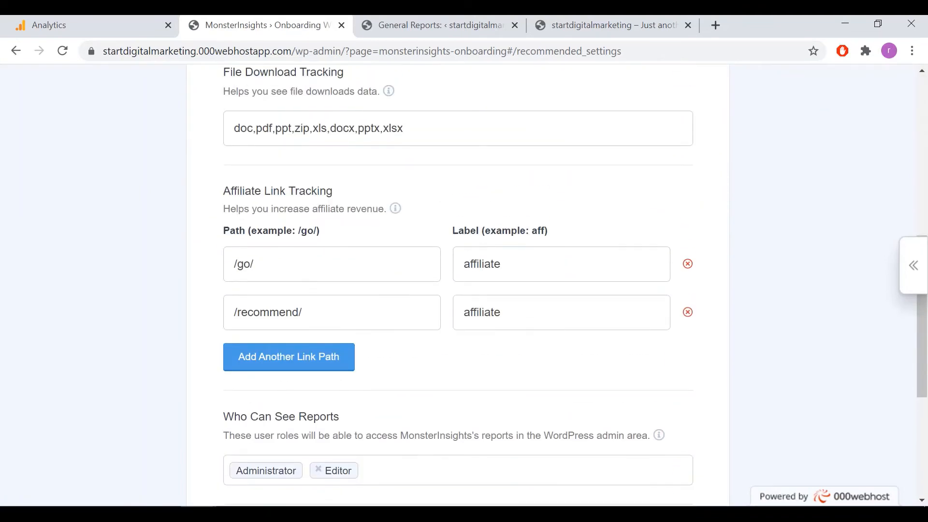
scroll(464, 285, "up", 8)
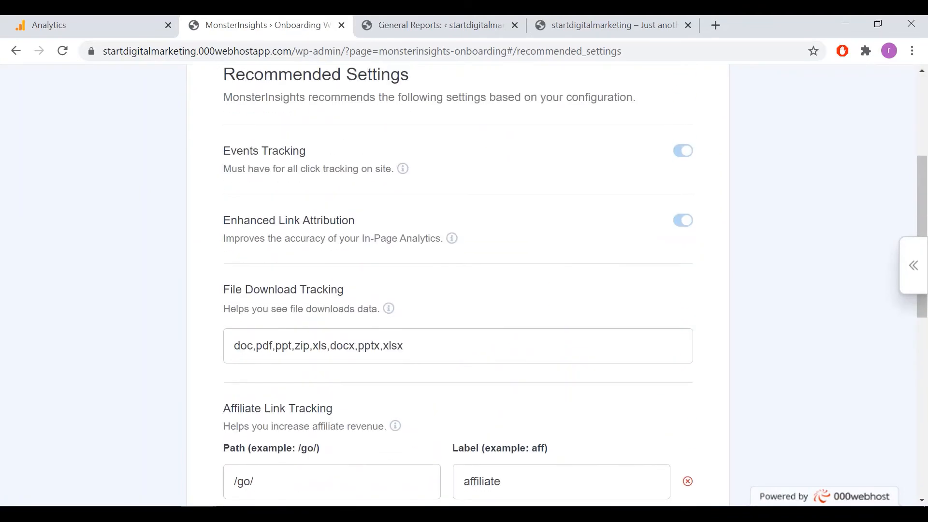
scroll(464, 285, "down", 2)
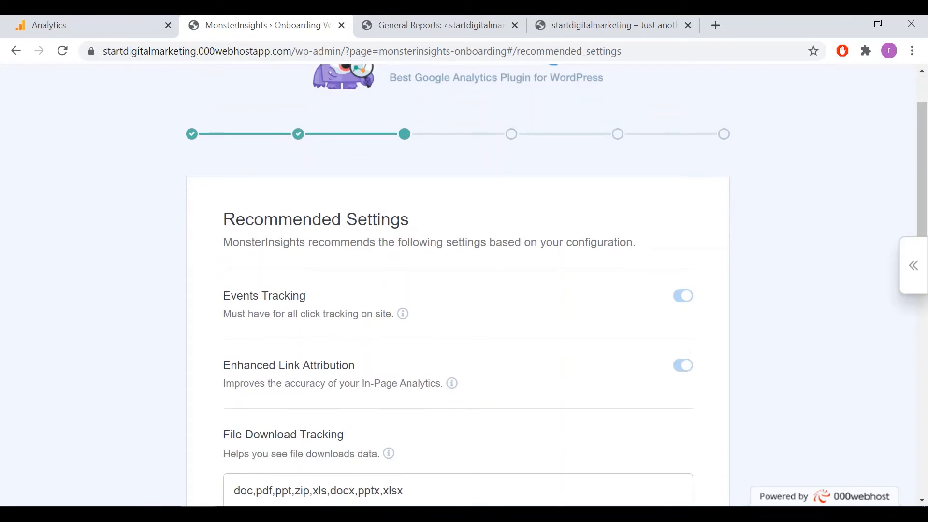
scroll(463, 285, "down", 2)
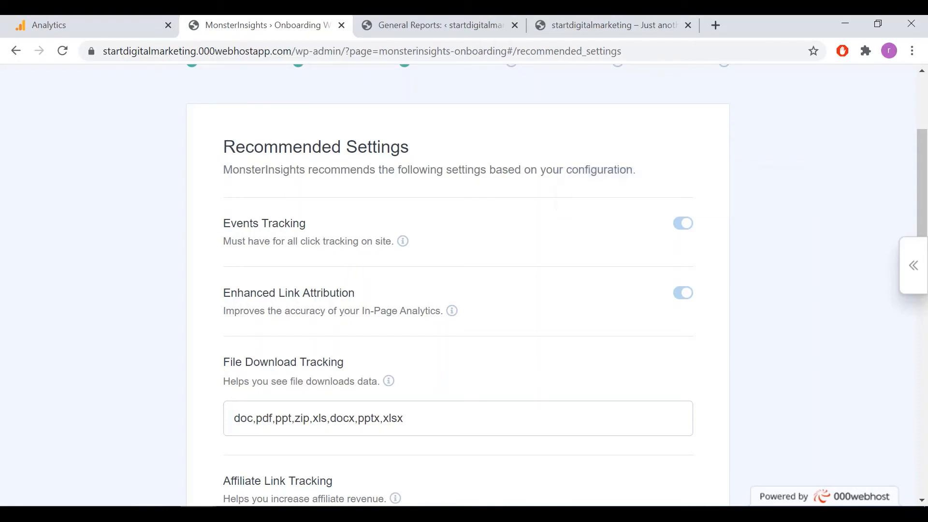
scroll(457, 285, "down", 5)
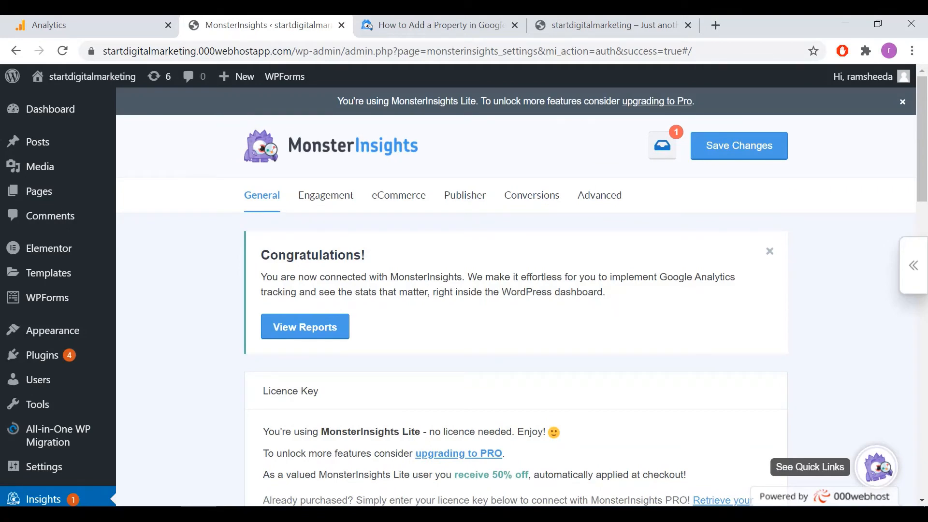
scroll(516, 290, "down", 8)
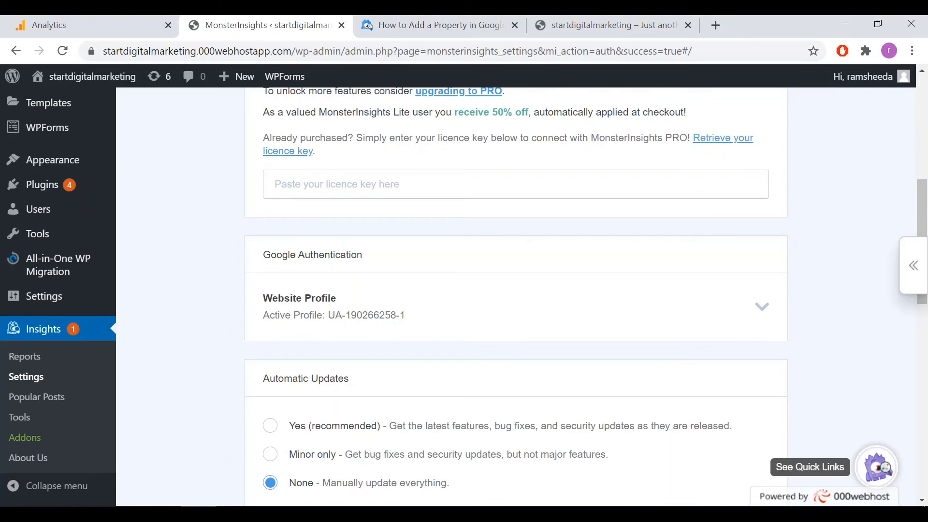
scroll(516, 290, "down", 5)
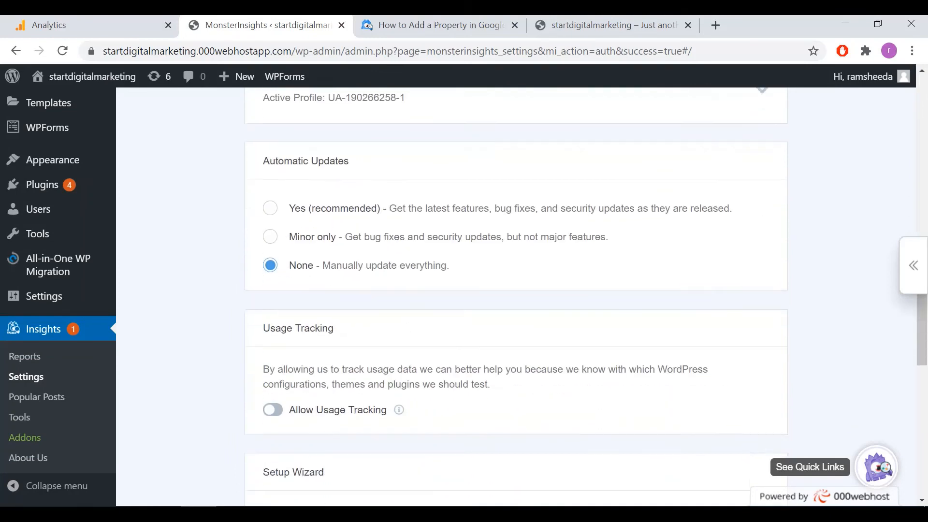
scroll(516, 290, "up", 12)
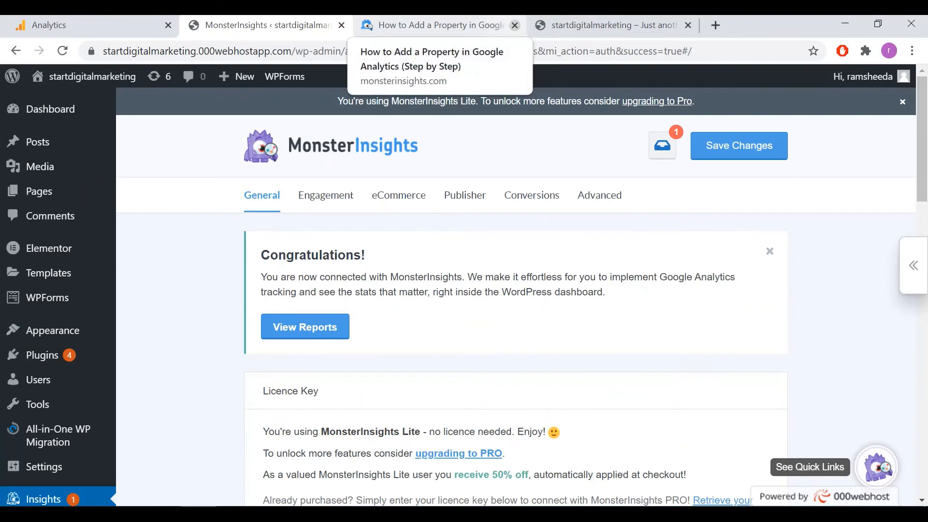
Close the How to Add a Property in Google Analytics guide and reload the startdigitalmarketing.000webhostapp.com homepage.
left_click(515, 25)
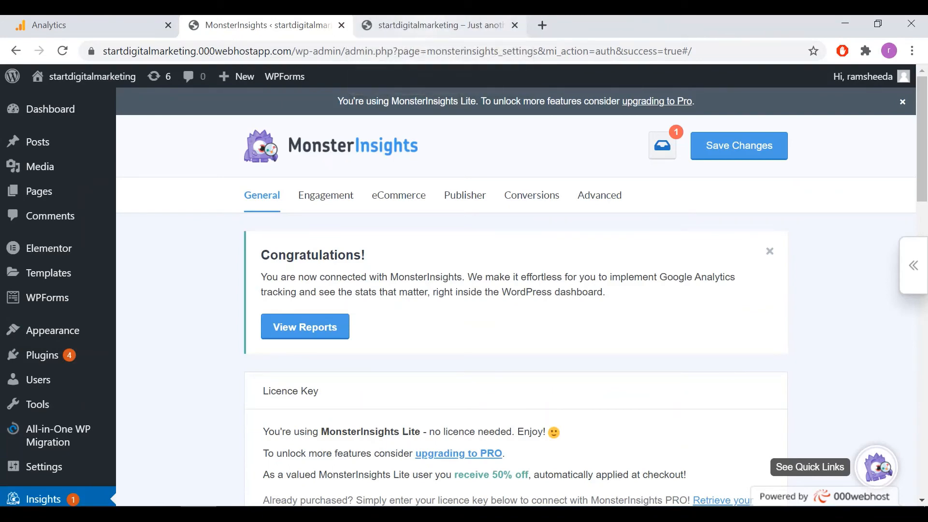
left_click(437, 26)
left_click(252, 51)
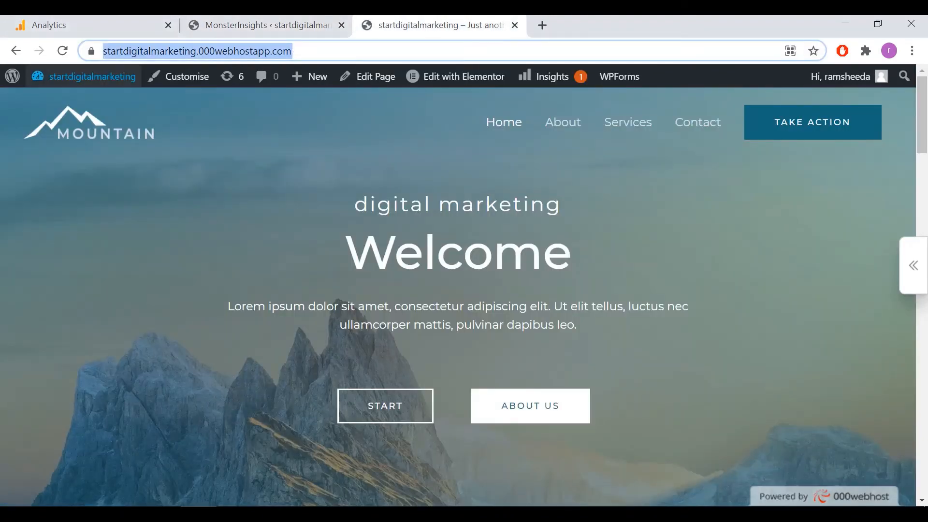
key("Return")
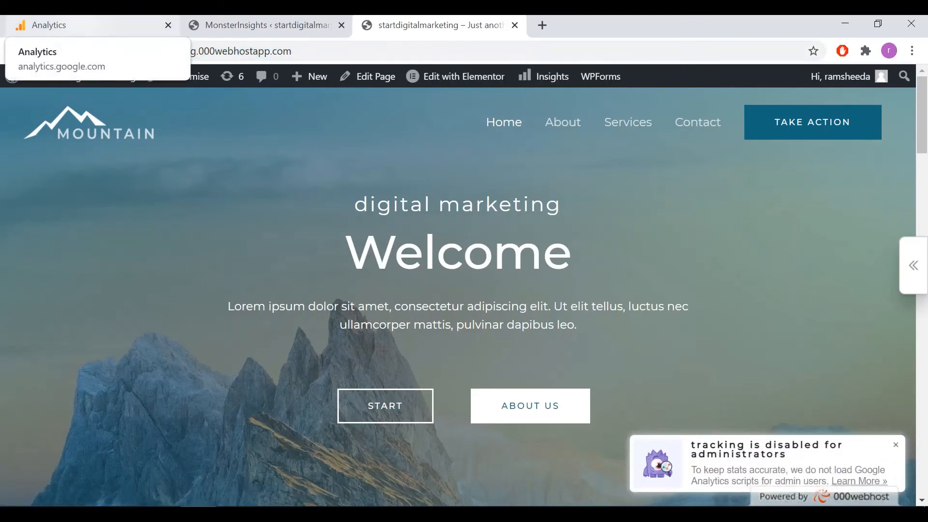
Switch to Google Analytics, go to the home report of digiProperty and refresh it to check active users.
left_click(87, 25)
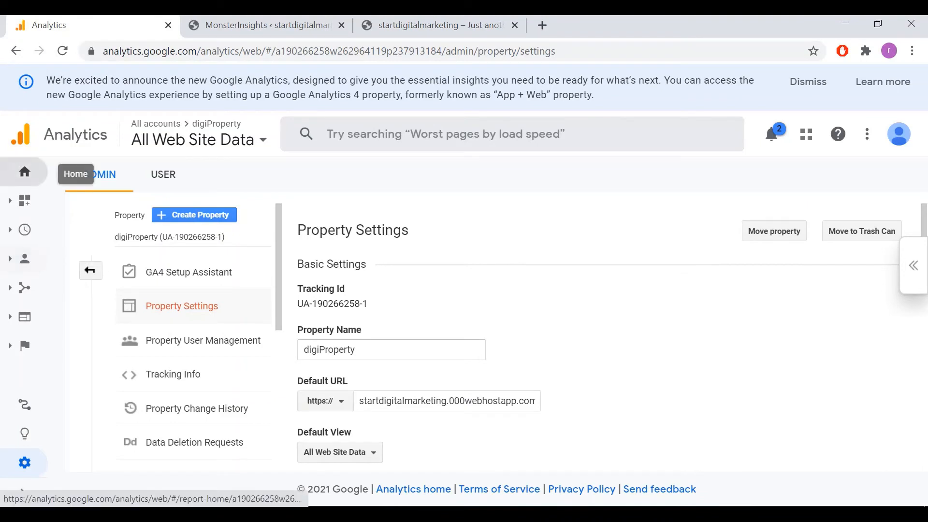
left_click(25, 171)
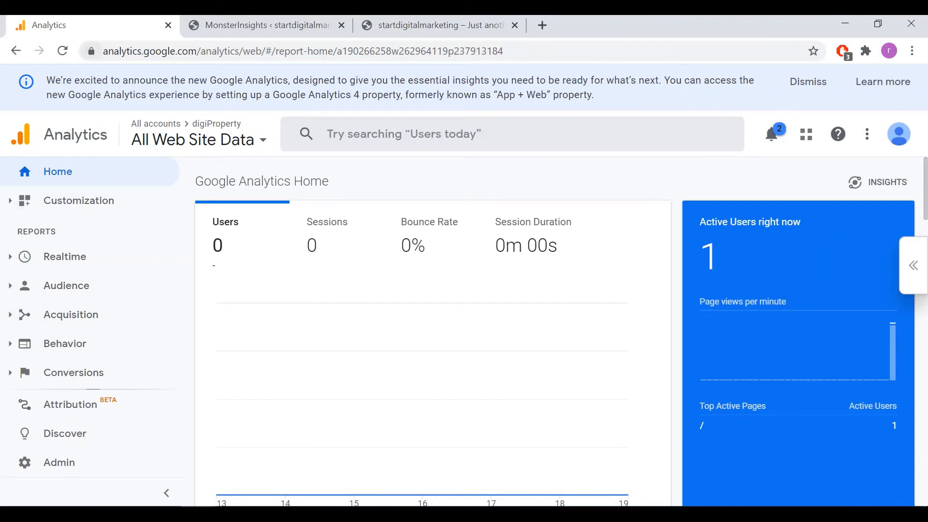
left_click(62, 50)
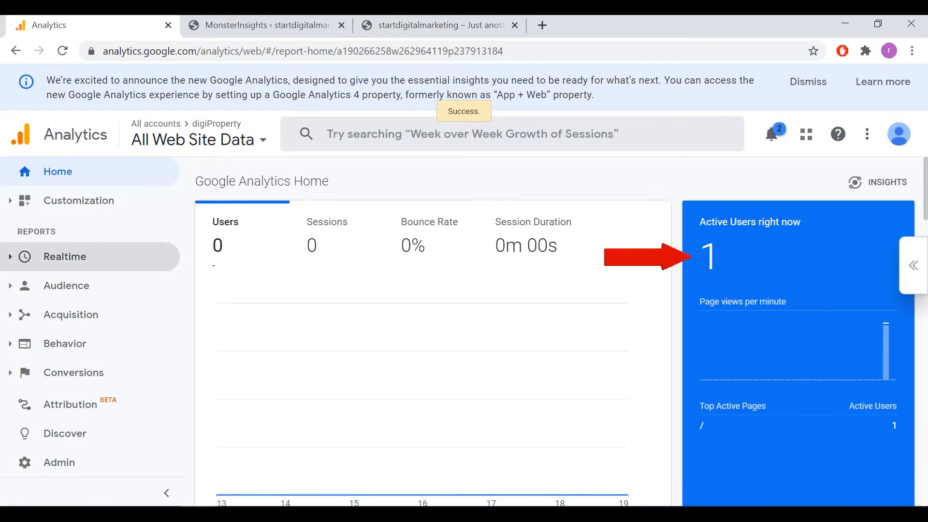
View the Realtime Overview report and examine active users, pageviews and top active pages.
left_click(65, 256)
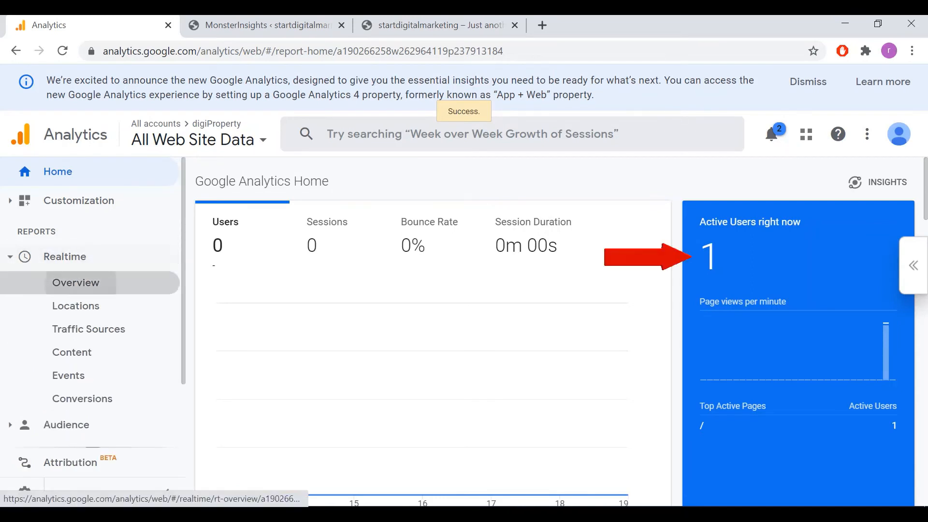
left_click(76, 282)
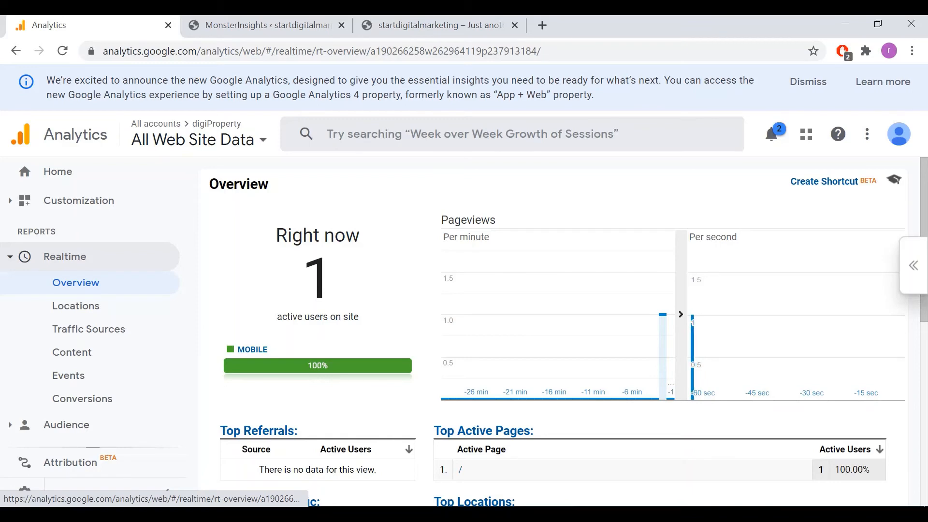
scroll(556, 333, "down", 1)
scroll(555, 334, "up", 1)
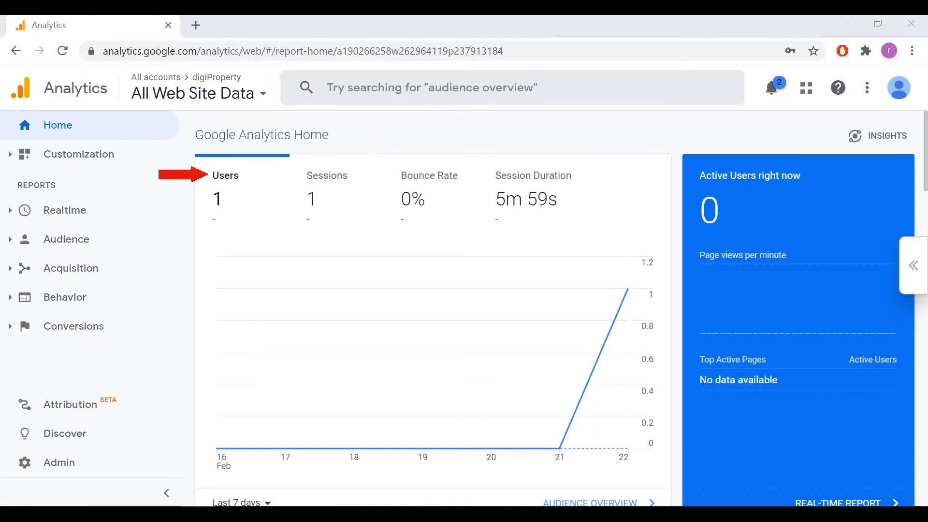
Examine the Google Analytics Home cards for user acquisition, active user trends, retention, visit times, countries and devices.
scroll(560, 309, "down", 7)
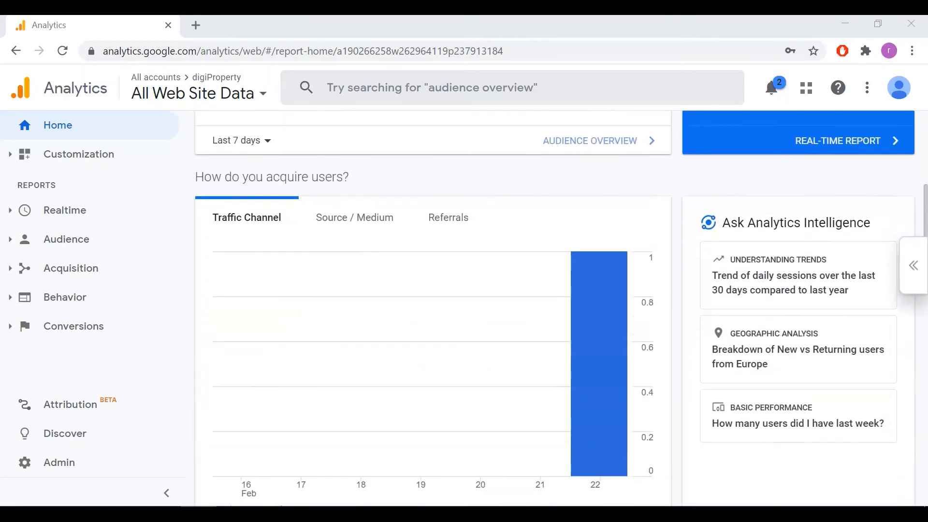
scroll(555, 310, "down", 2)
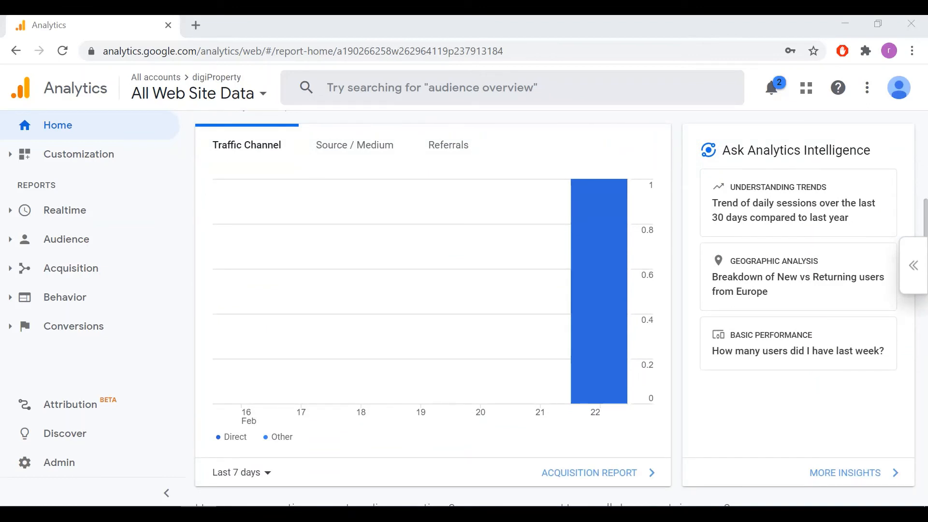
scroll(554, 307, "down", 10)
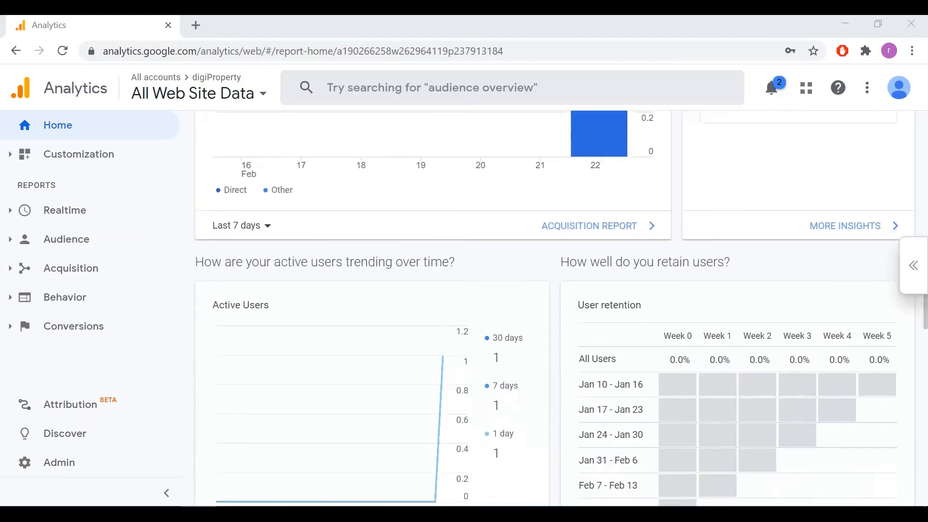
scroll(554, 307, "down", 4)
scroll(554, 308, "up", 1)
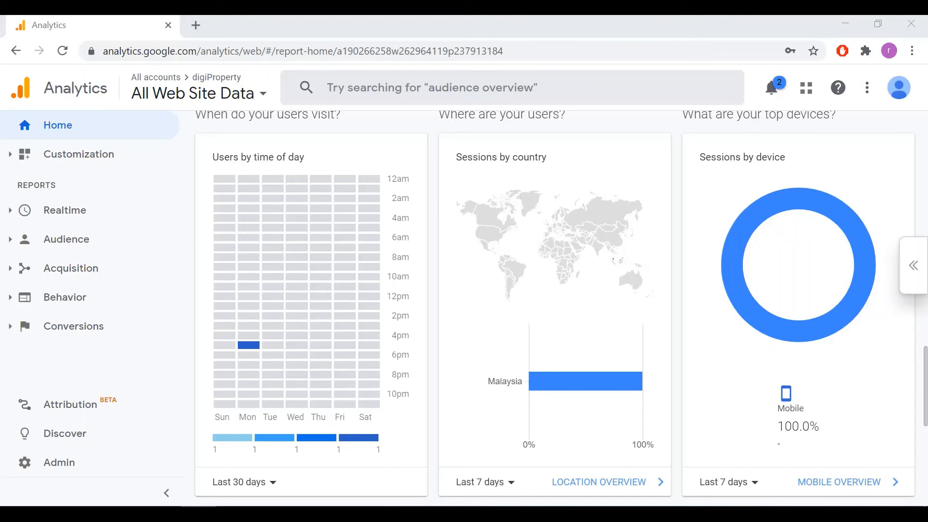
scroll(554, 308, "down", 8)
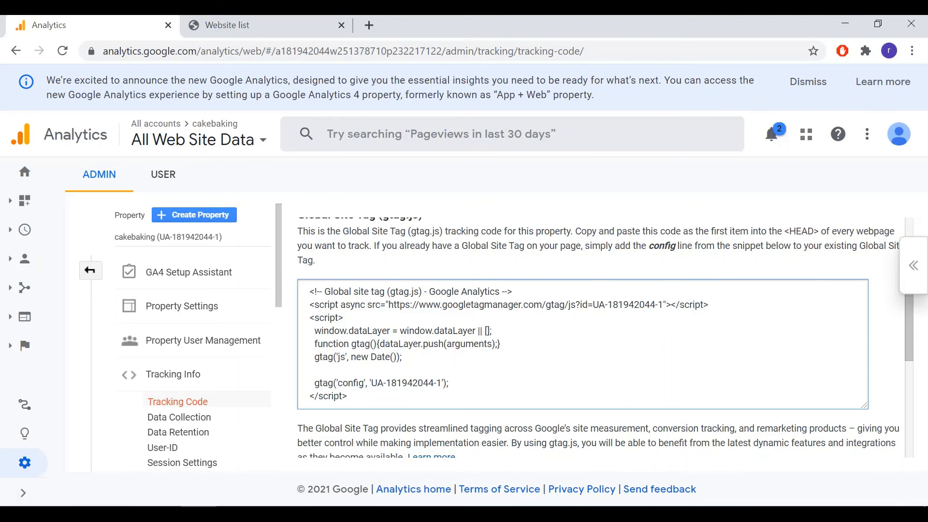
Copy the complete Global Site Tag (gtag.js) tracking code of the cakebaking property.
left_click_drag(310, 292, 349, 396)
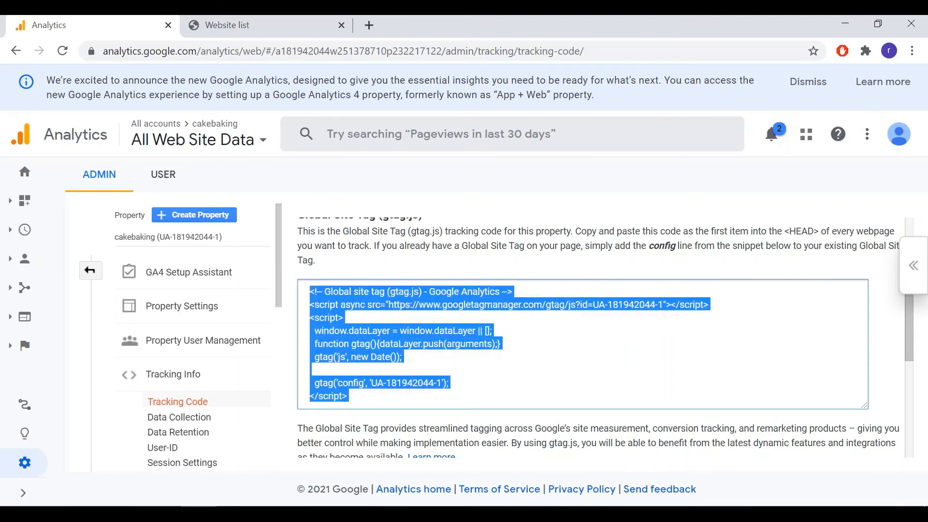
right_click(348, 344)
left_click(374, 355)
left_click(512, 360)
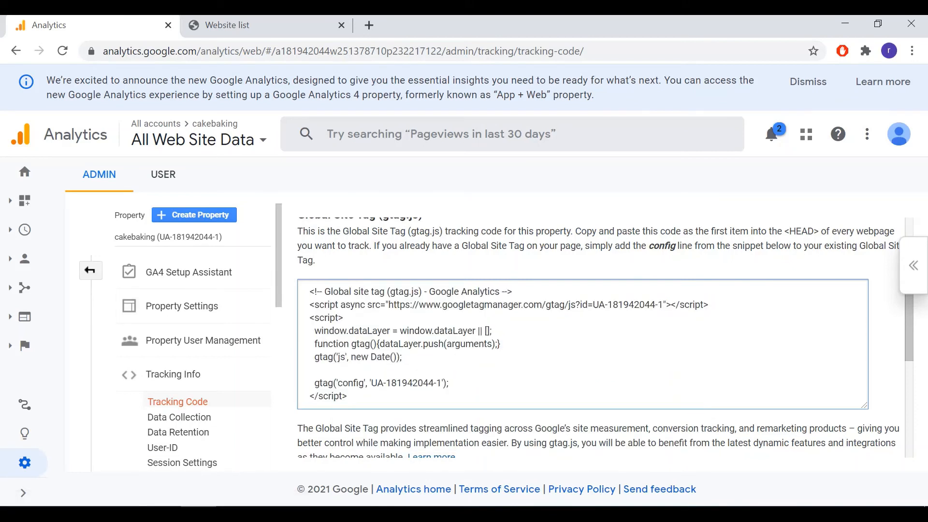
left_click_drag(310, 291, 349, 396)
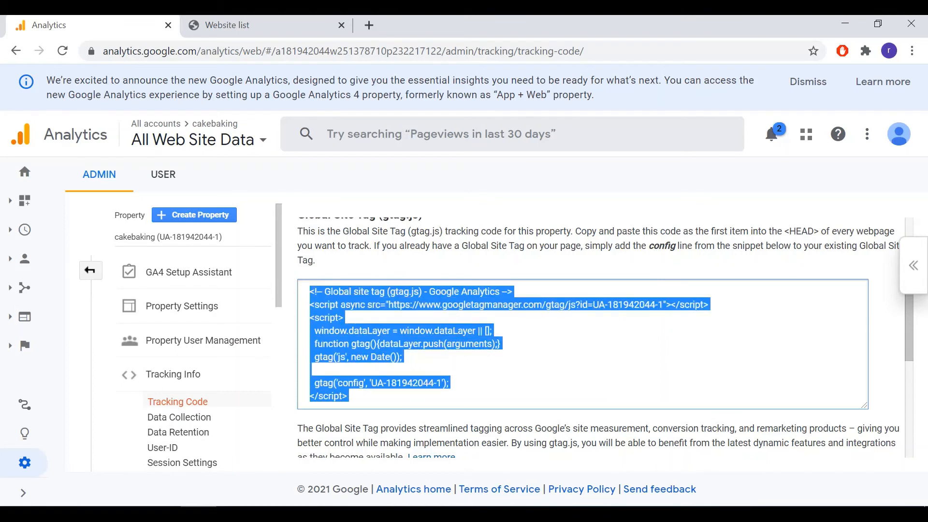
right_click(333, 345)
left_click(369, 356)
left_click(368, 356)
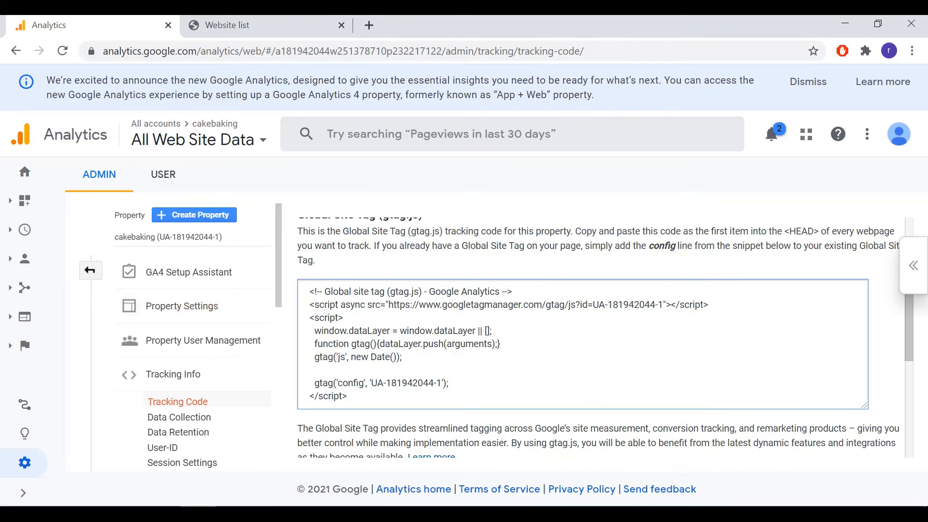
left_click_drag(310, 290, 349, 396)
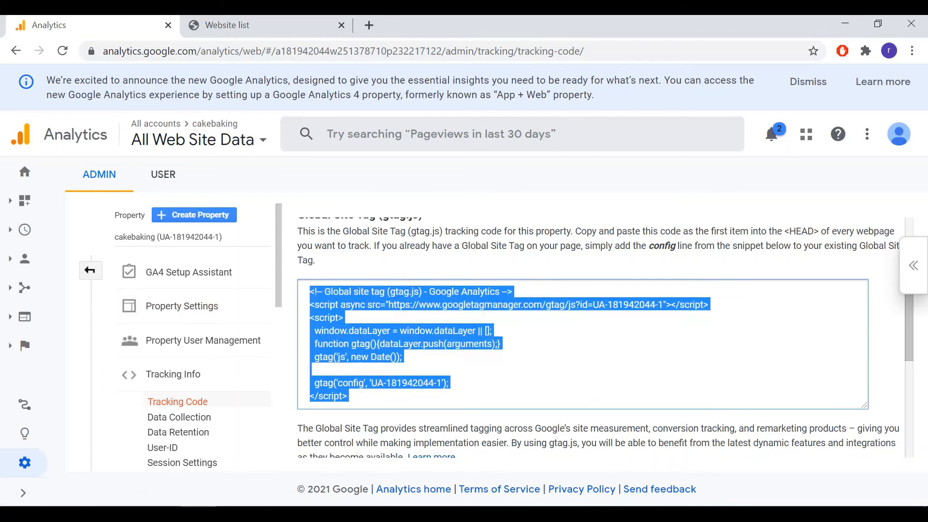
right_click(335, 346)
left_click(360, 354)
left_click(415, 355)
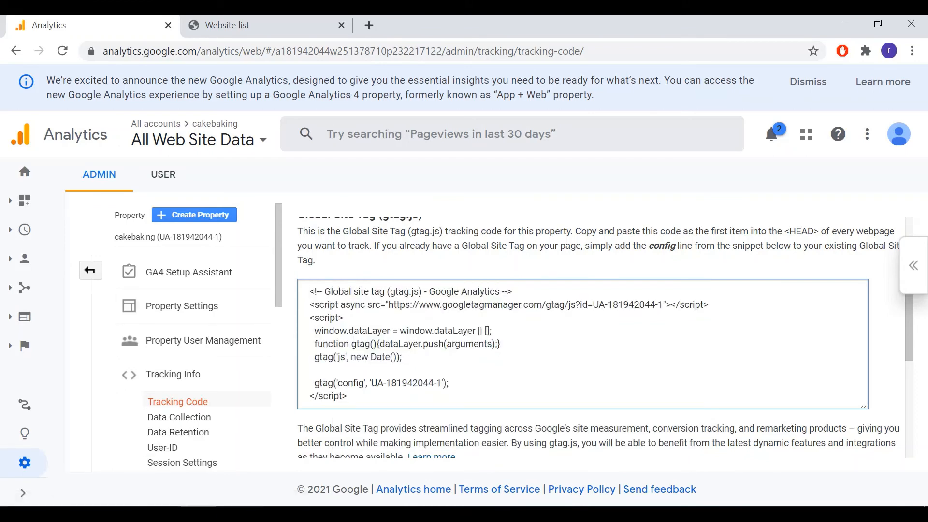
left_click_drag(310, 292, 350, 403)
right_click(356, 349)
left_click(377, 357)
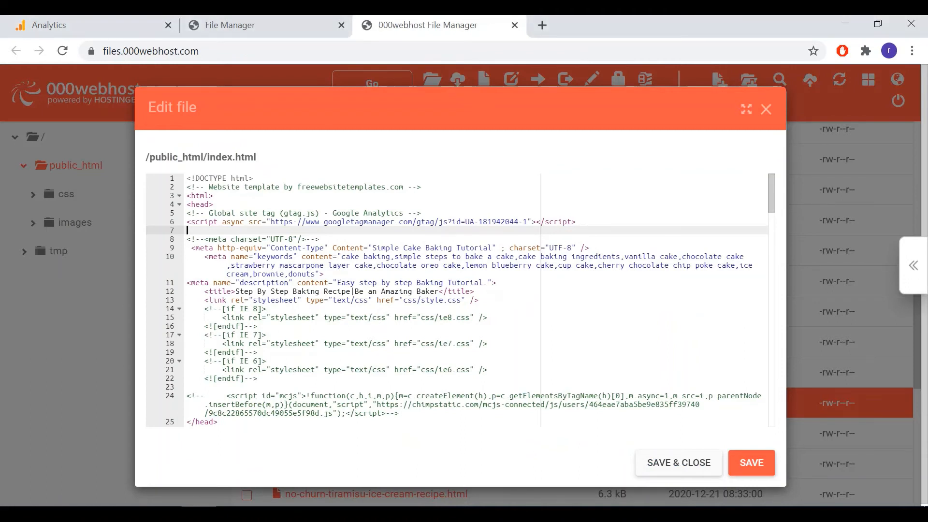
Paste the gtag.js tracking code into the head section of index.html and remove the duplicated comment and async script lines.
key("Return")
key("Return")
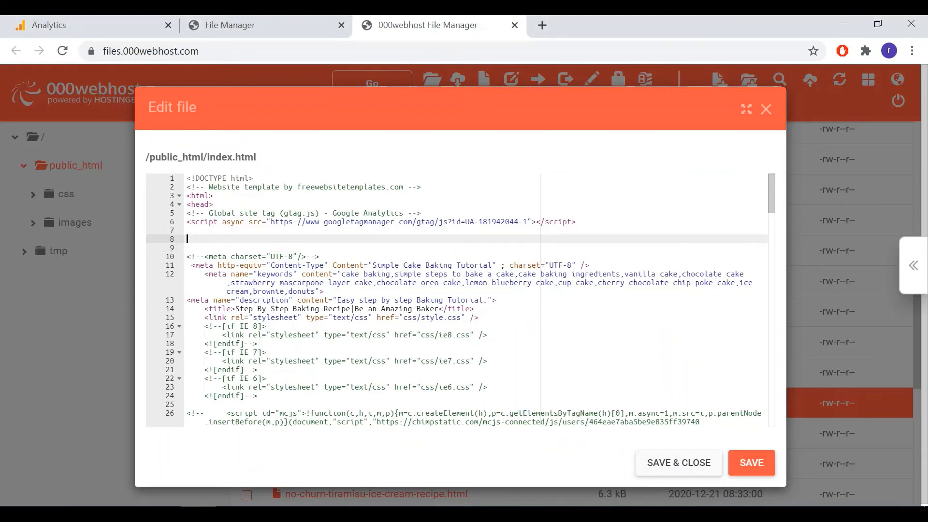
key("Up")
key("Up")
key("ctrl+v")
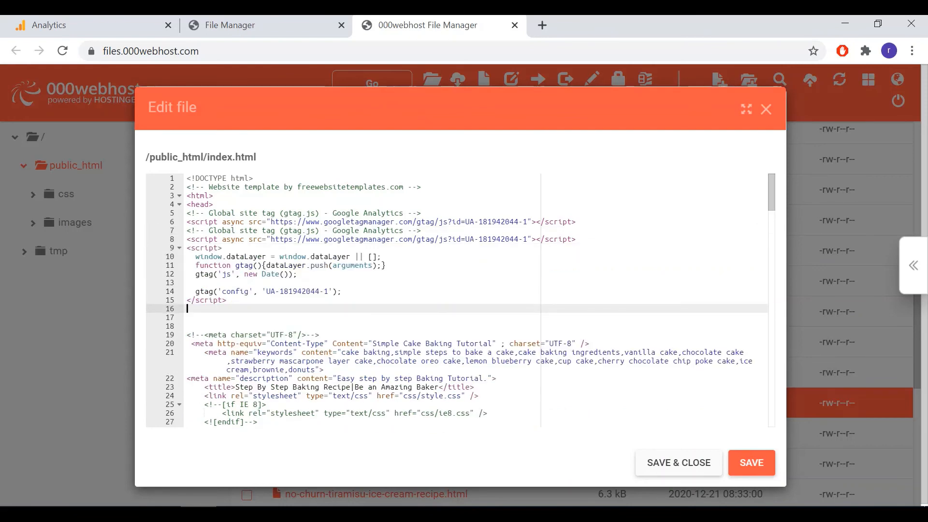
left_click(187, 222)
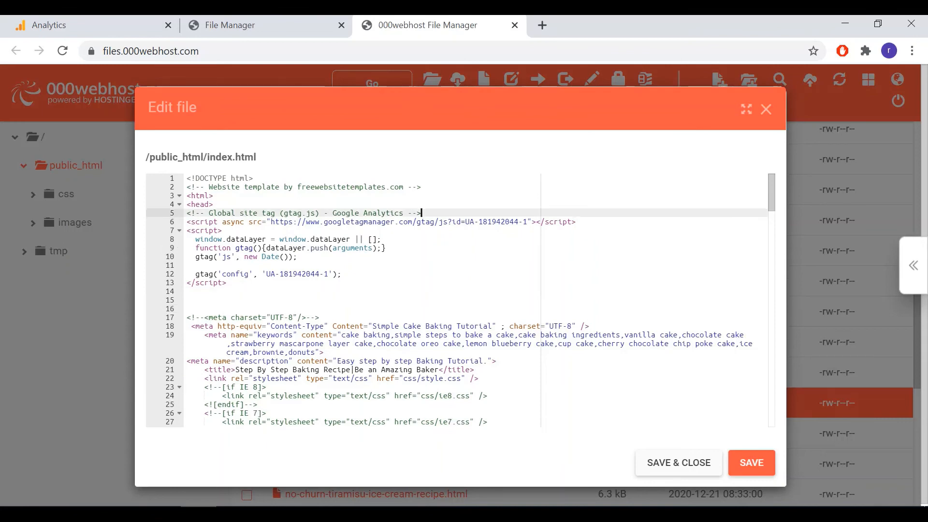
Review the tracking code's placement between the opening and closing head tags in index.html.
key("Down")
key("Down")
key("Down")
key("Down")
key("Down")
scroll(456, 299, "down", 5)
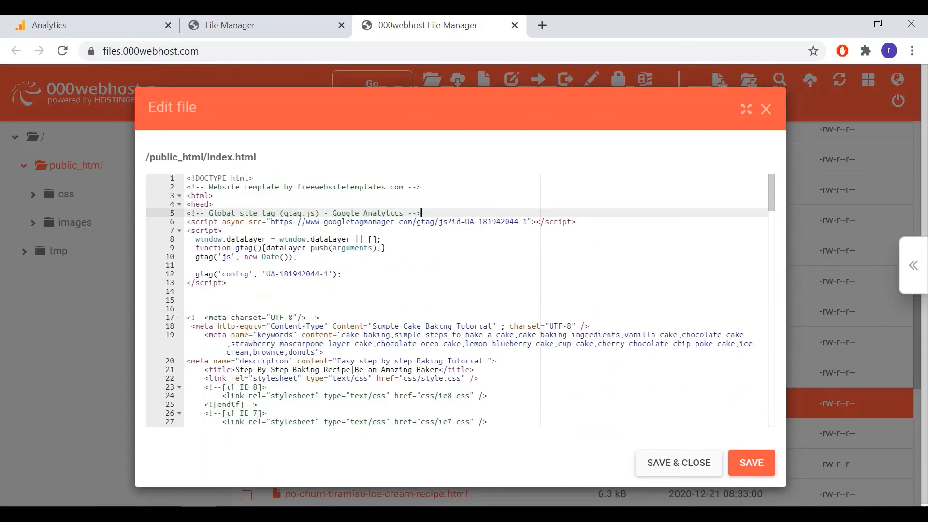
key("Down")
key("Down")
key("Down")
key("Down")
key("Down")
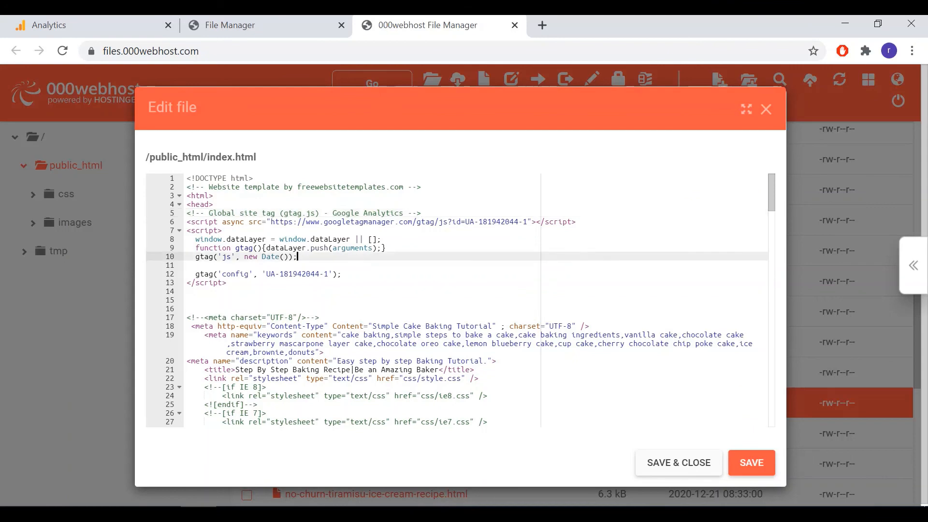
scroll(457, 300, "down", 5)
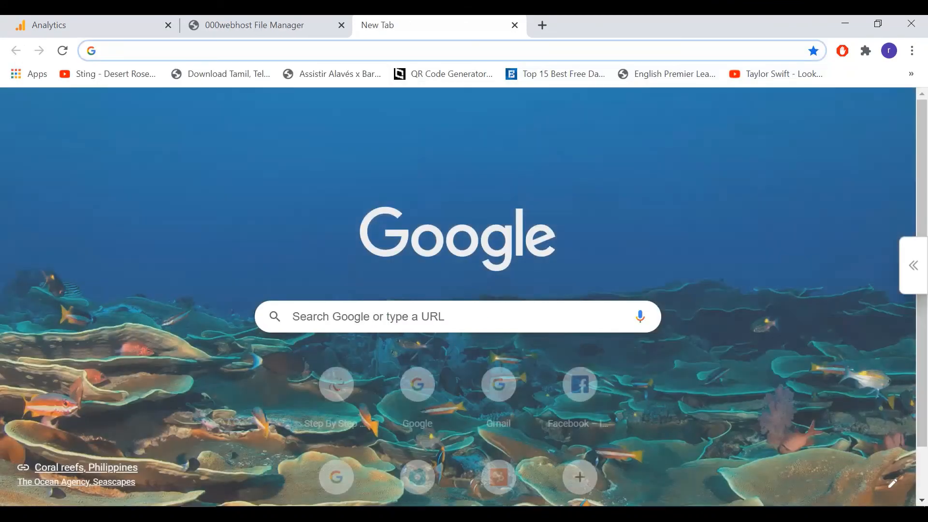
Open cakebakingtutorial.000webhostapp.com and check the active users on the cakebaking property's Google Analytics home report.
type("ca")
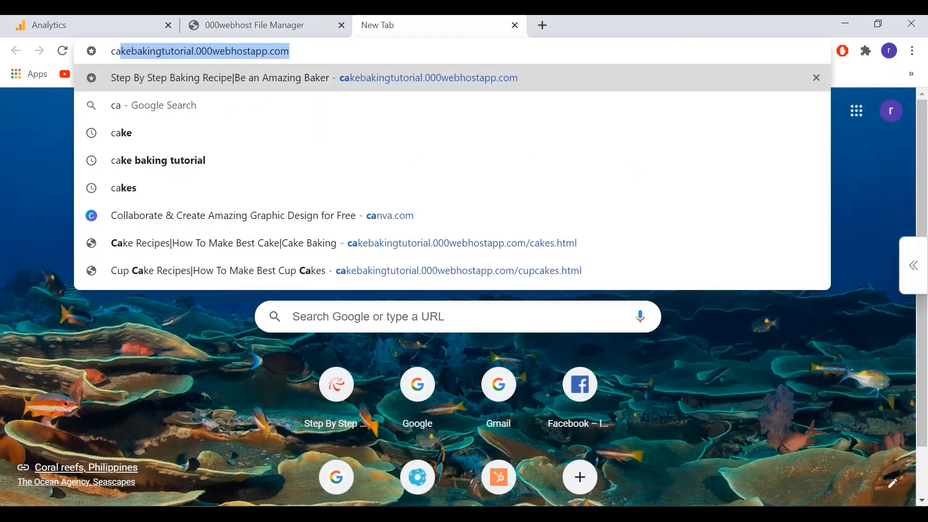
key("Return")
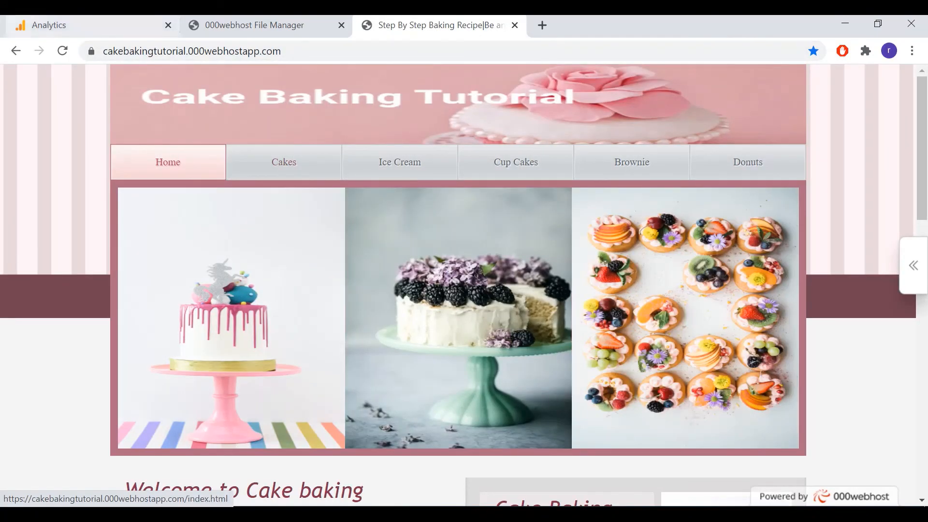
left_click(91, 25)
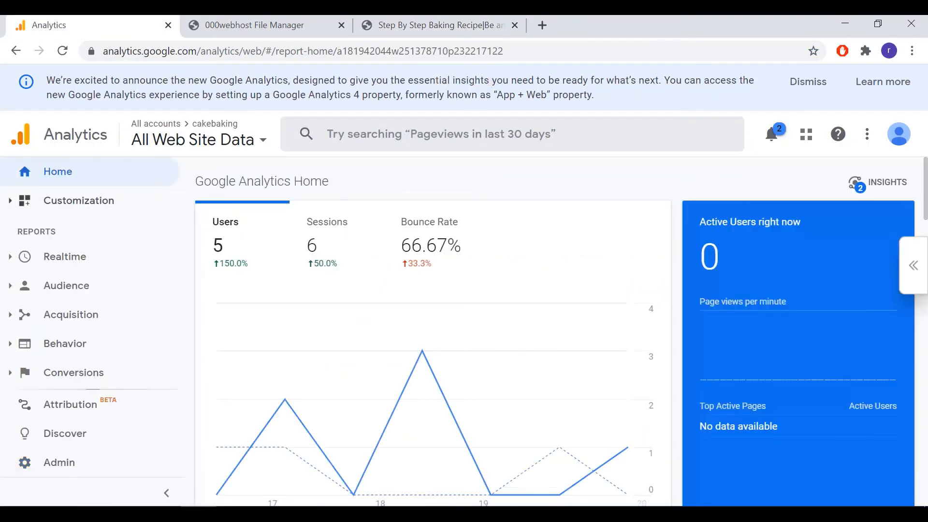
left_click(66, 172)
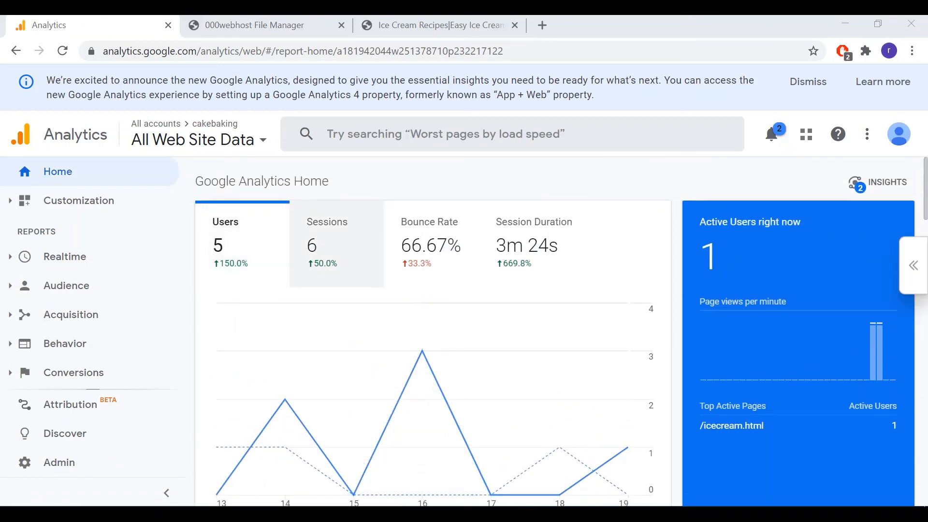
Examine the cakebaking home report cards for acquisition, retention, visit times, countries, devices, visited pages and goal performance.
scroll(599, 387, "down", 4)
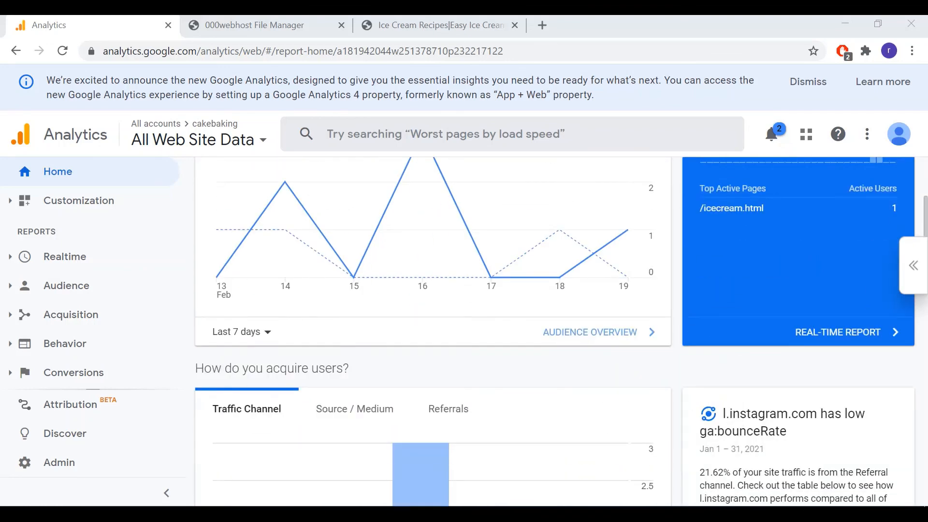
scroll(556, 334, "up", 4)
scroll(555, 334, "down", 4)
scroll(556, 334, "down", 3)
scroll(556, 333, "down", 3)
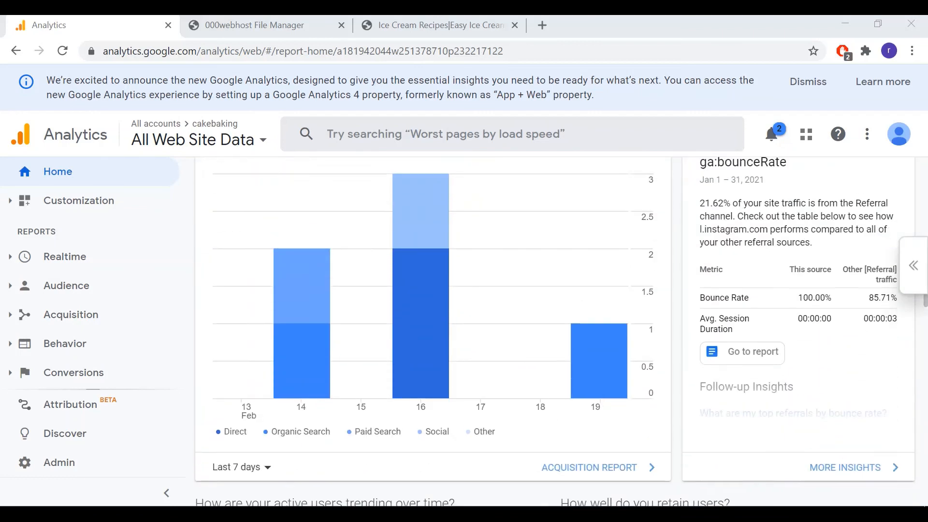
scroll(556, 333, "down", 10)
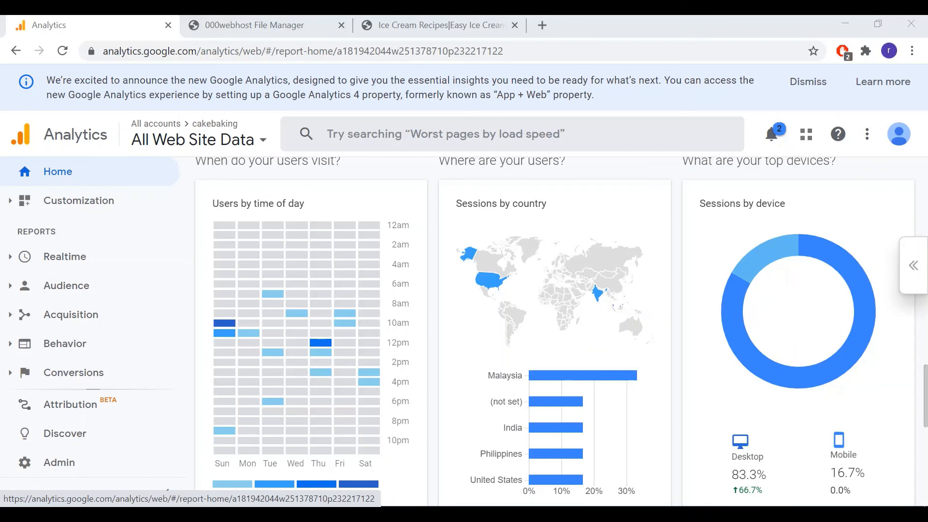
scroll(556, 333, "down", 2)
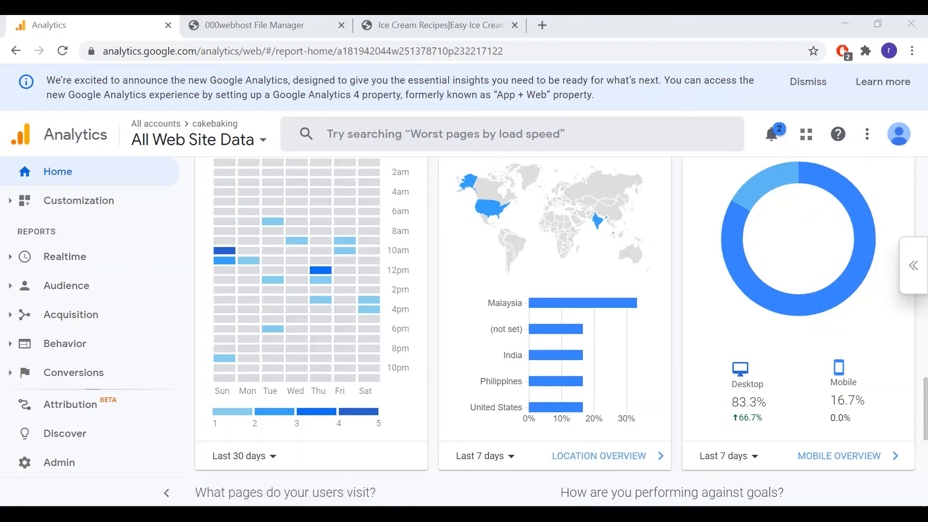
mouse_move(843, 382)
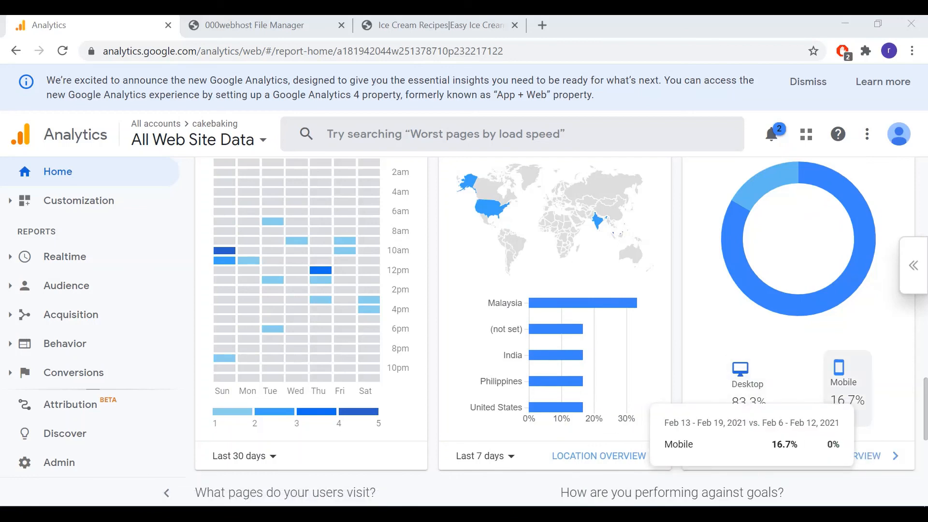
scroll(561, 332, "up", 4)
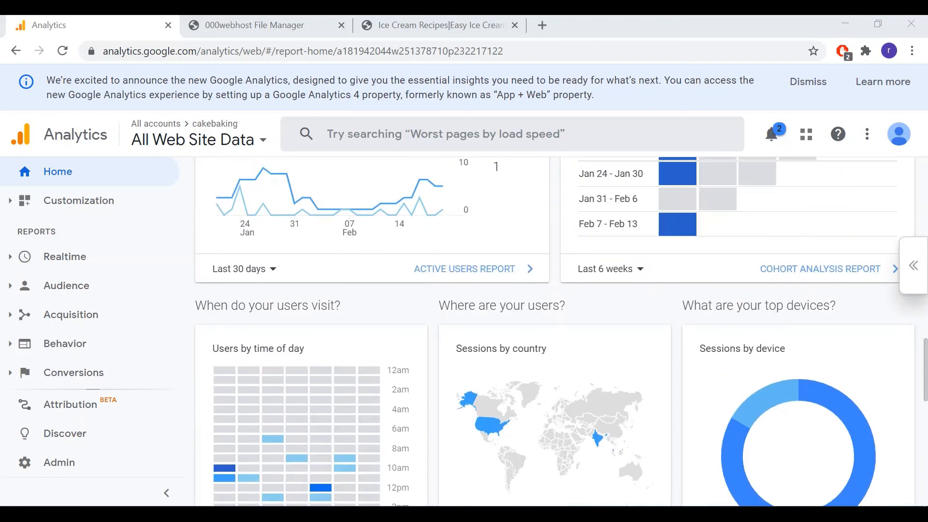
scroll(554, 331, "down", 8)
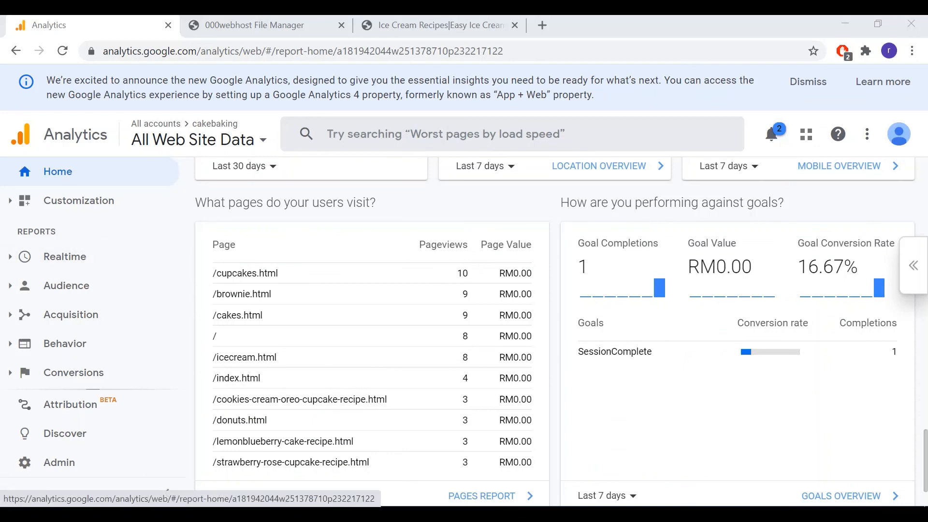
Open the Realtime Overview report of the cakebaking property.
left_click(65, 256)
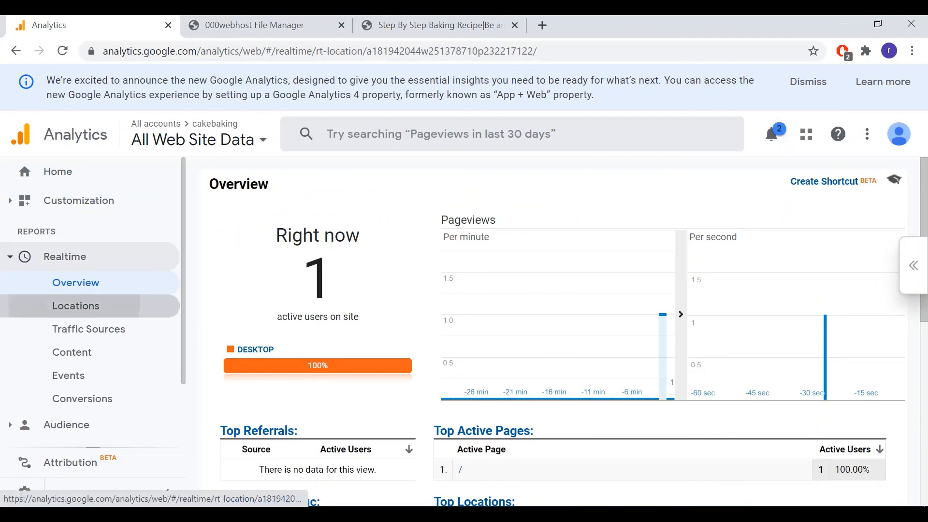